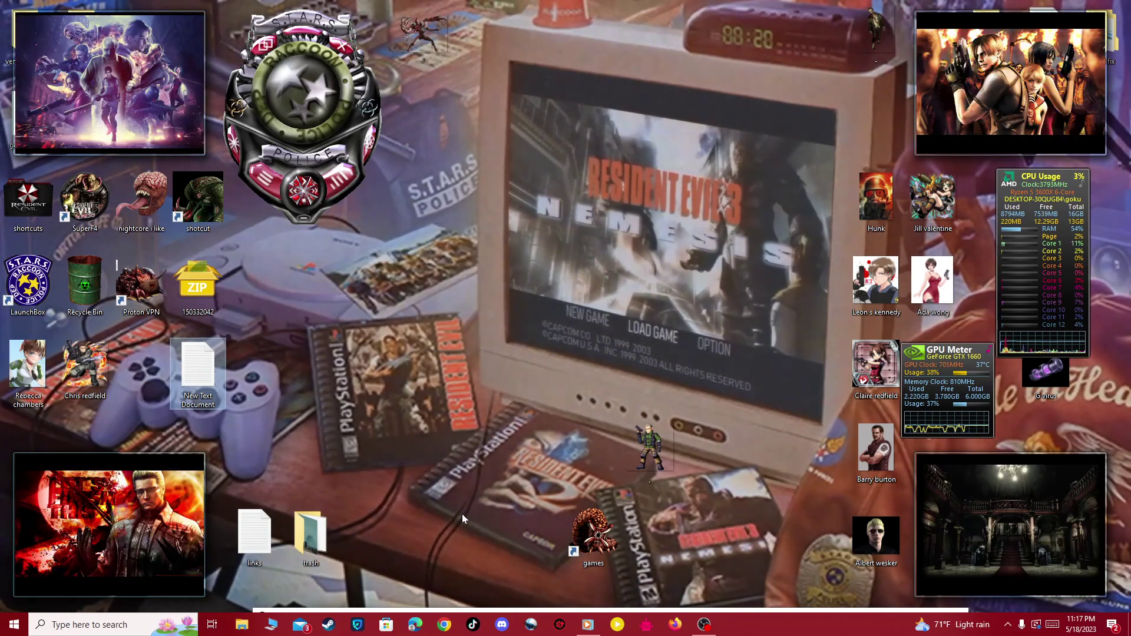
Open the links text file from the desktop and a Chrome window, arranging both windows so the notes stay readable
double_click(255, 532)
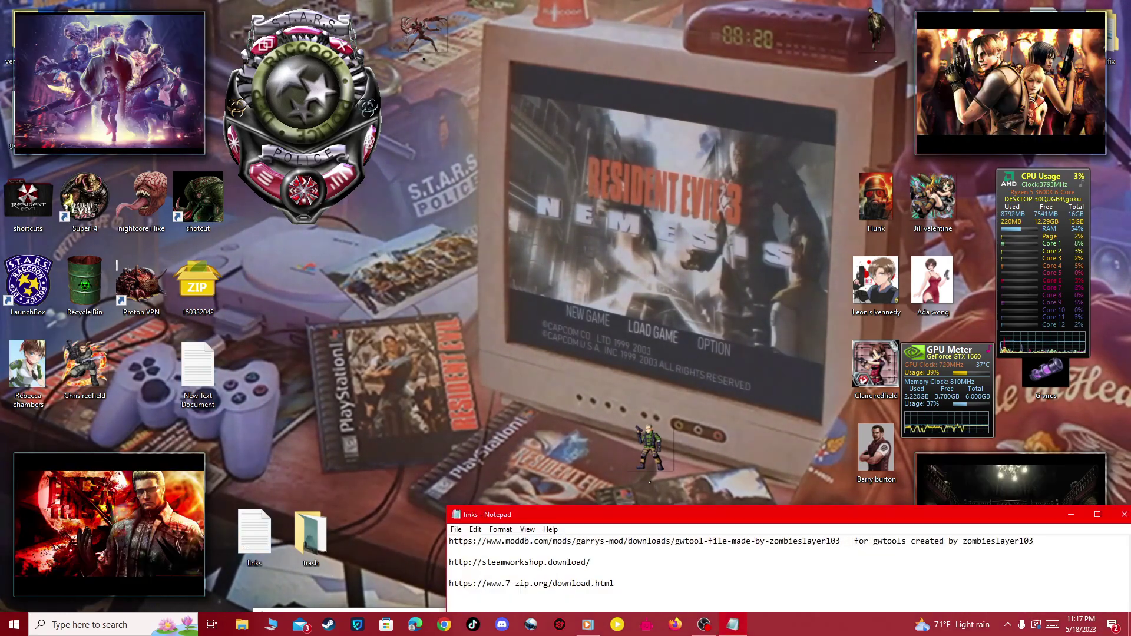
left_click_drag(677, 516, 241, 133)
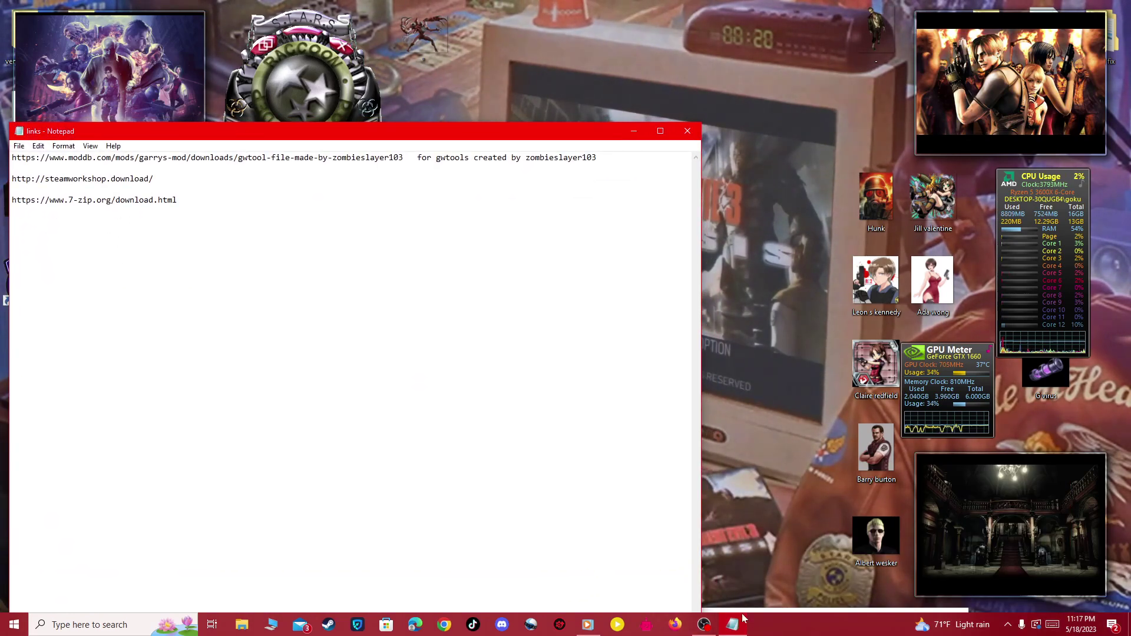
left_click(445, 625)
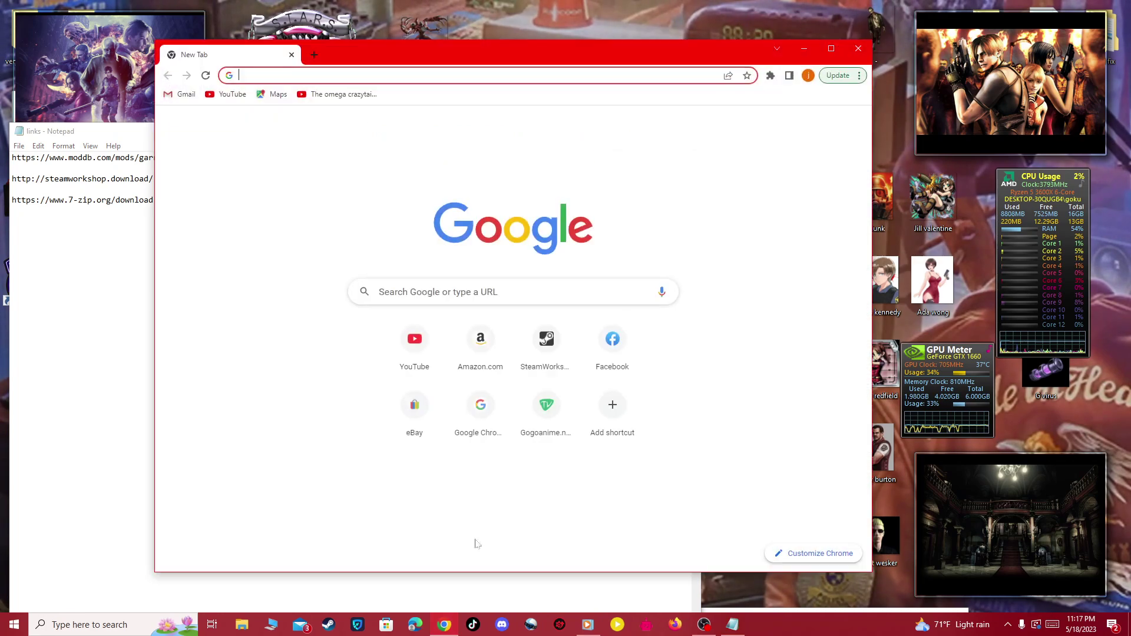
left_click_drag(485, 66, 728, 39)
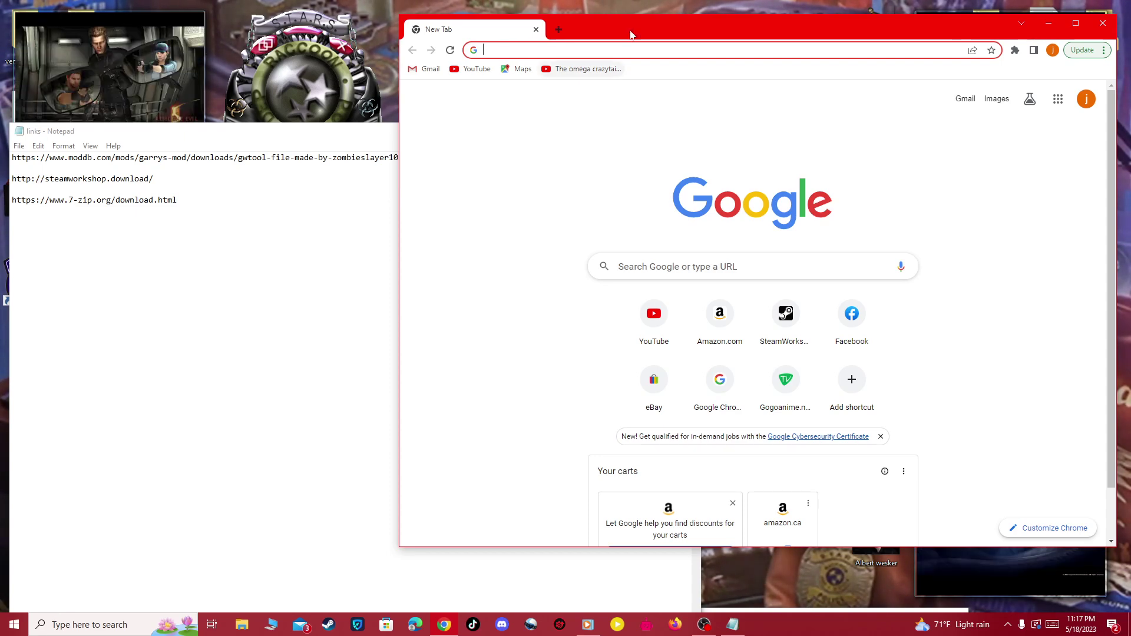
Search for "gmod steam workshop" in a new browser tab and open the Garry's Mod workshop page on Steam Community
left_click(557, 32)
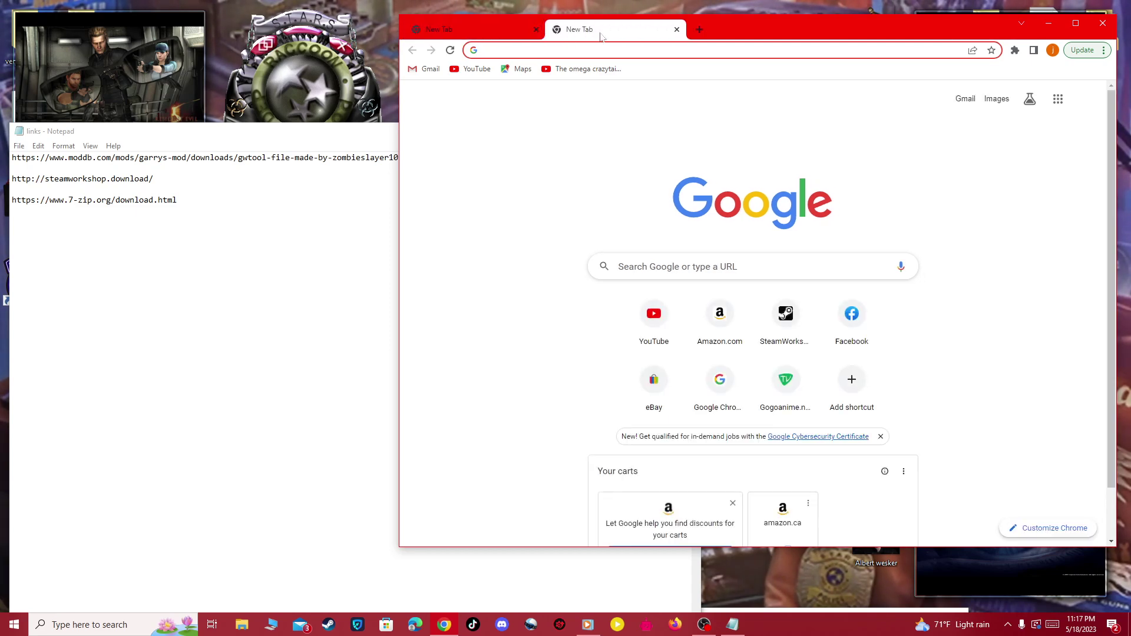
type("gmod")
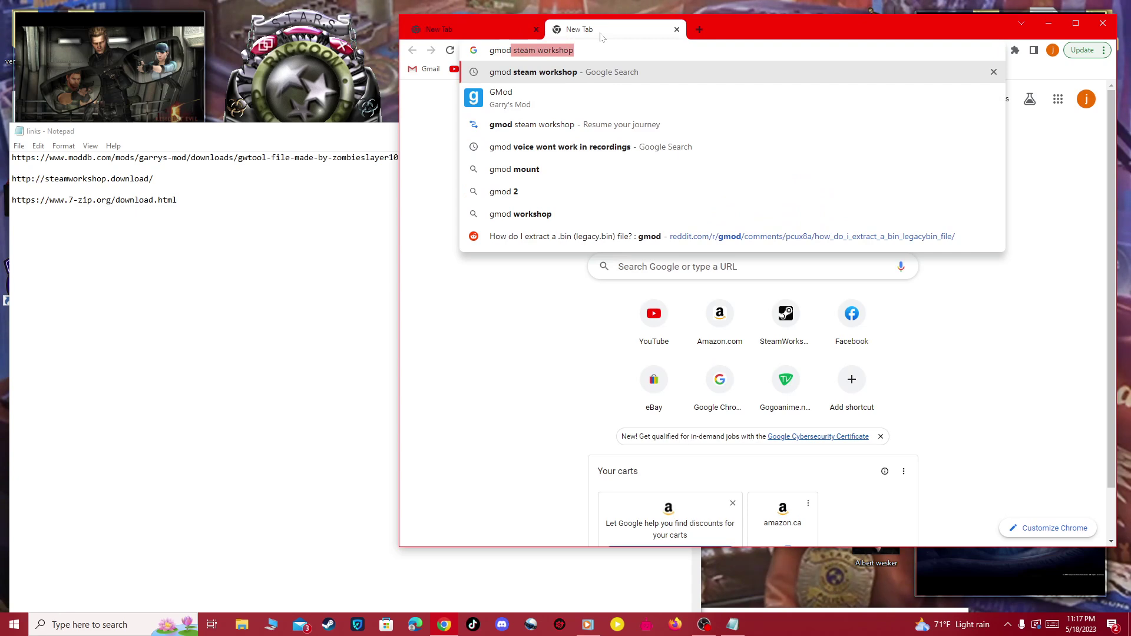
key("Return")
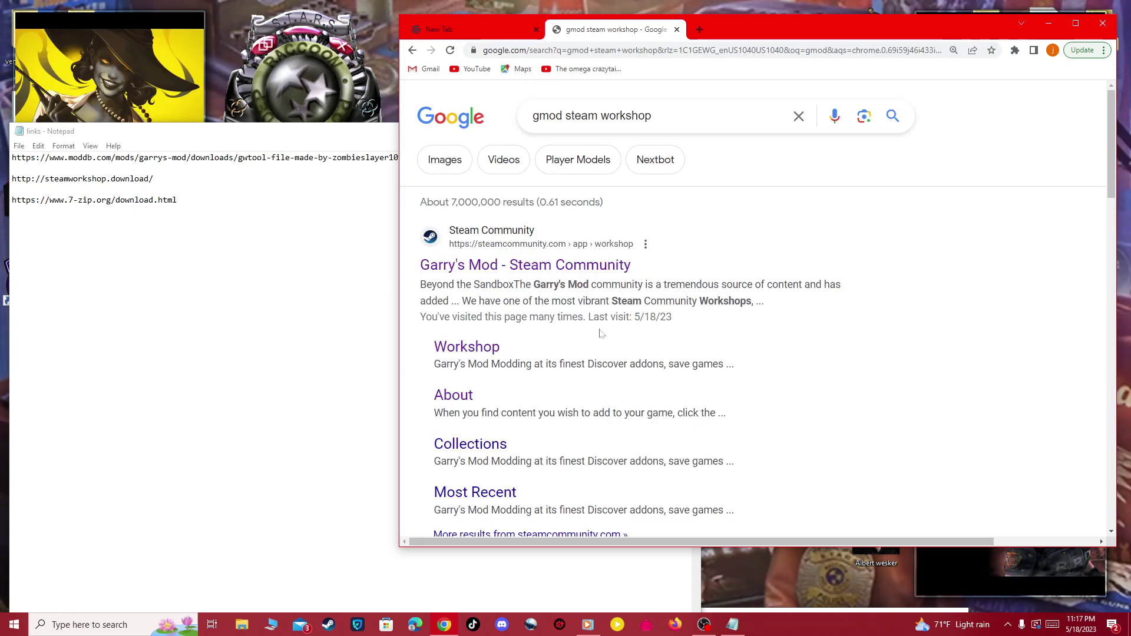
scroll(601, 333, "down", 1)
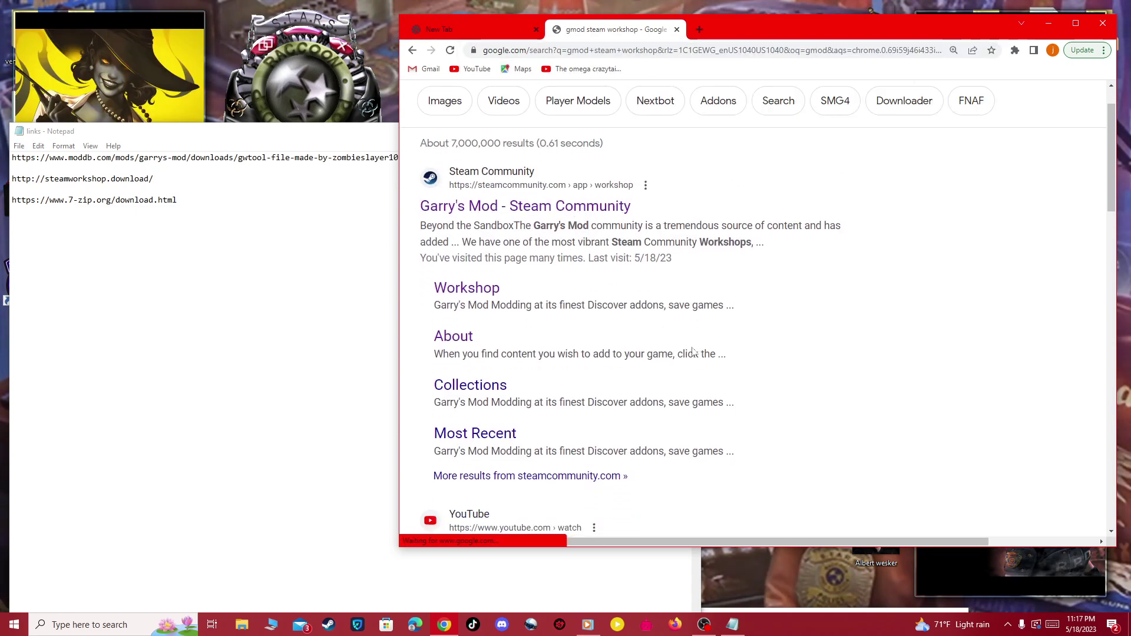
scroll(693, 360, "down", 5)
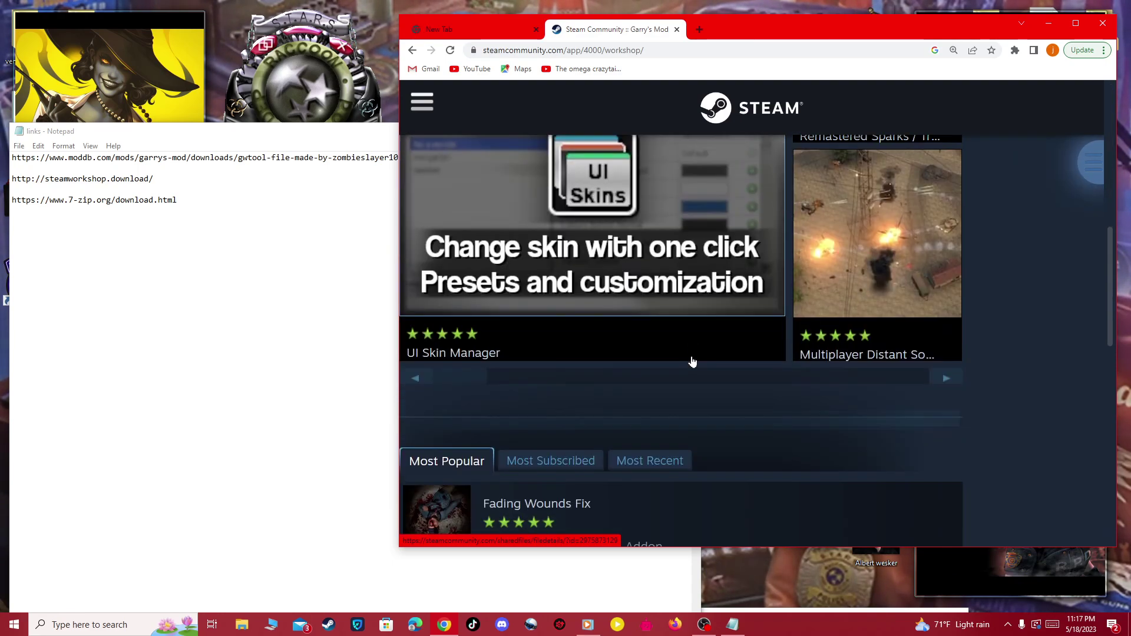
Open the workshop page of the Multiplayer Distant Sounds Fix addon, shifting the browser window to uncover more of the desktop
mouse_move(853, 218)
left_click_drag(745, 23, 659, 23)
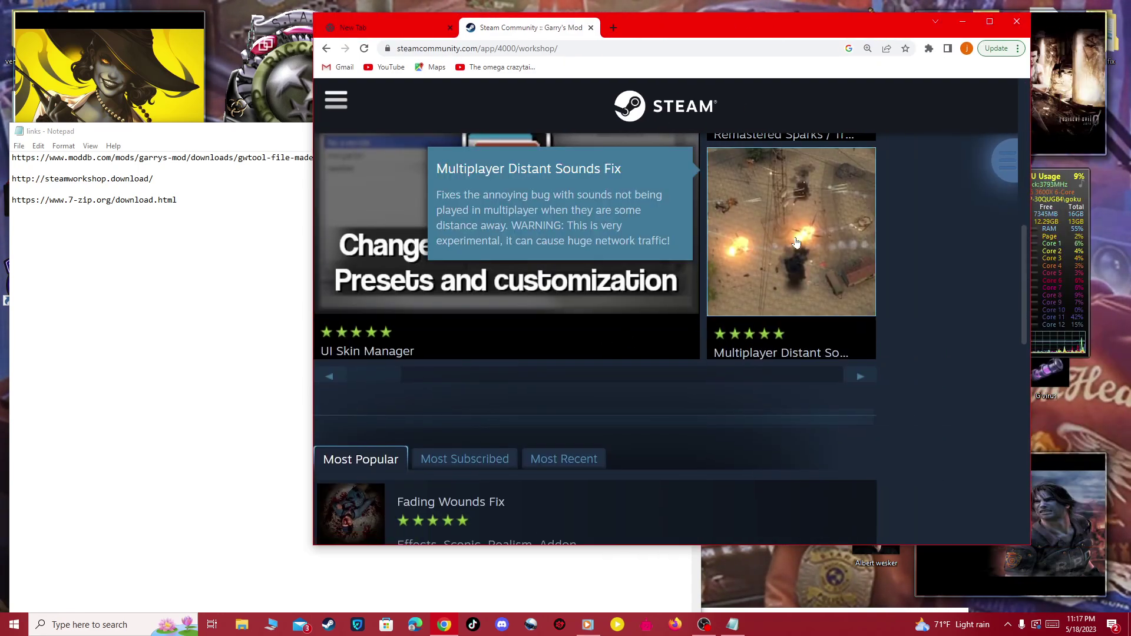
left_click(725, 294)
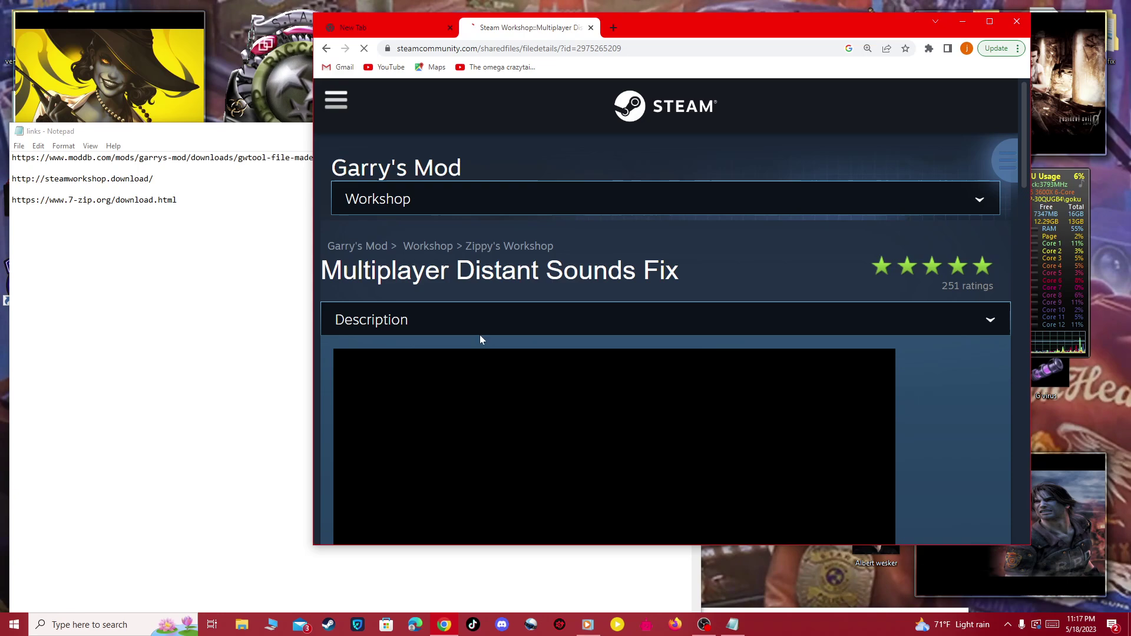
scroll(479, 335, "down", 6)
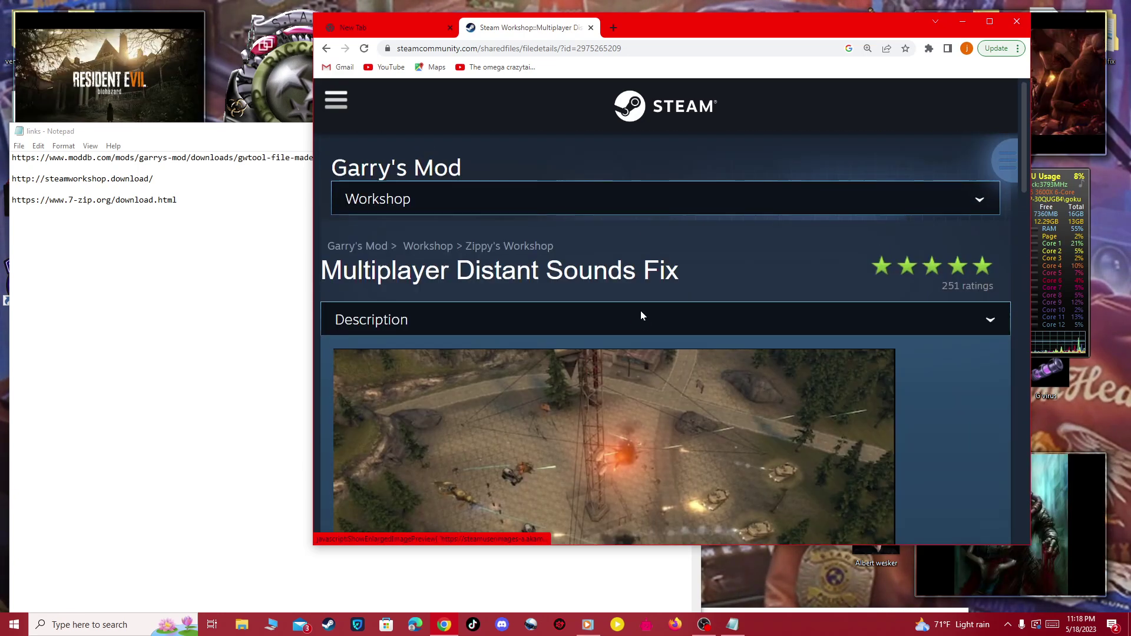
Select the full web address of the Multiplayer Distant Sounds Fix page for copying
left_click_drag(622, 48, 412, 49)
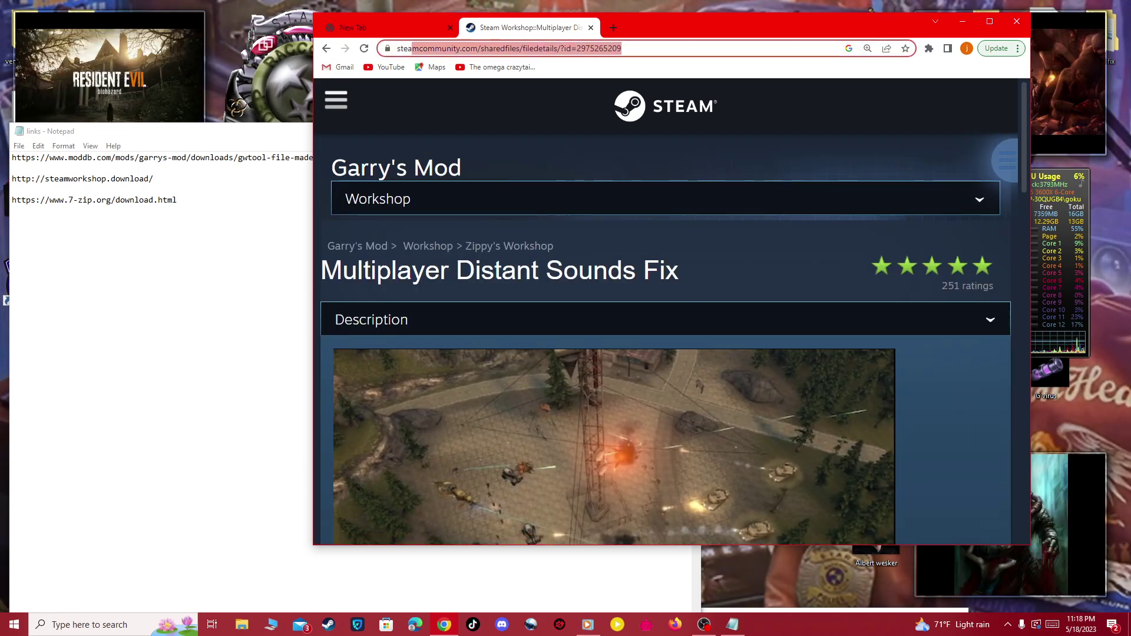
right_click(444, 50)
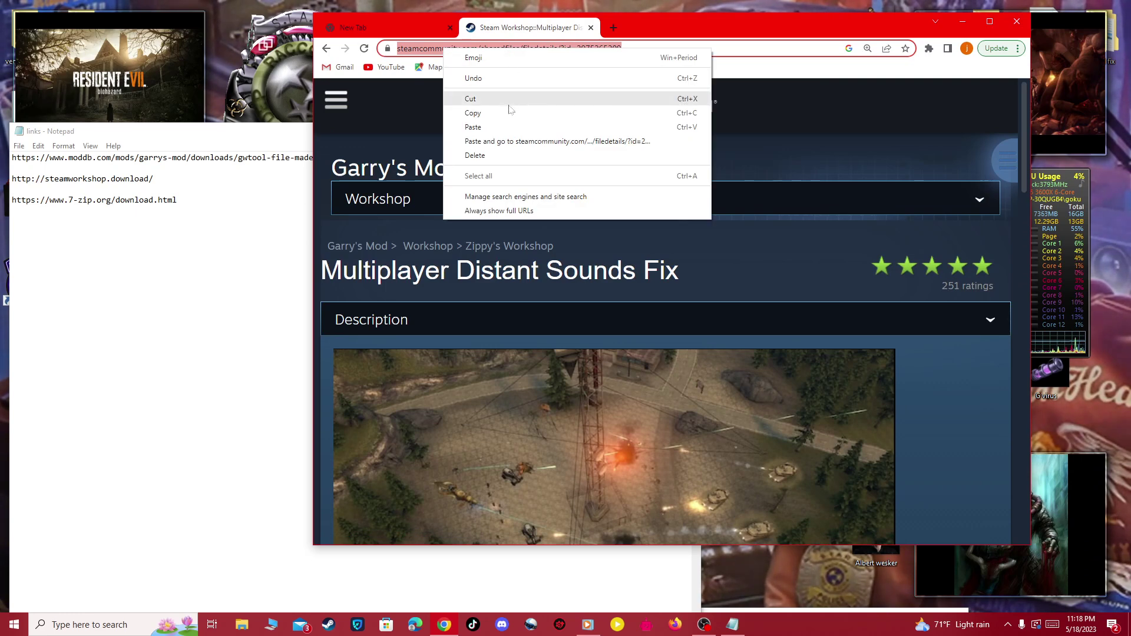
left_click(658, 28)
key("alt+Tab")
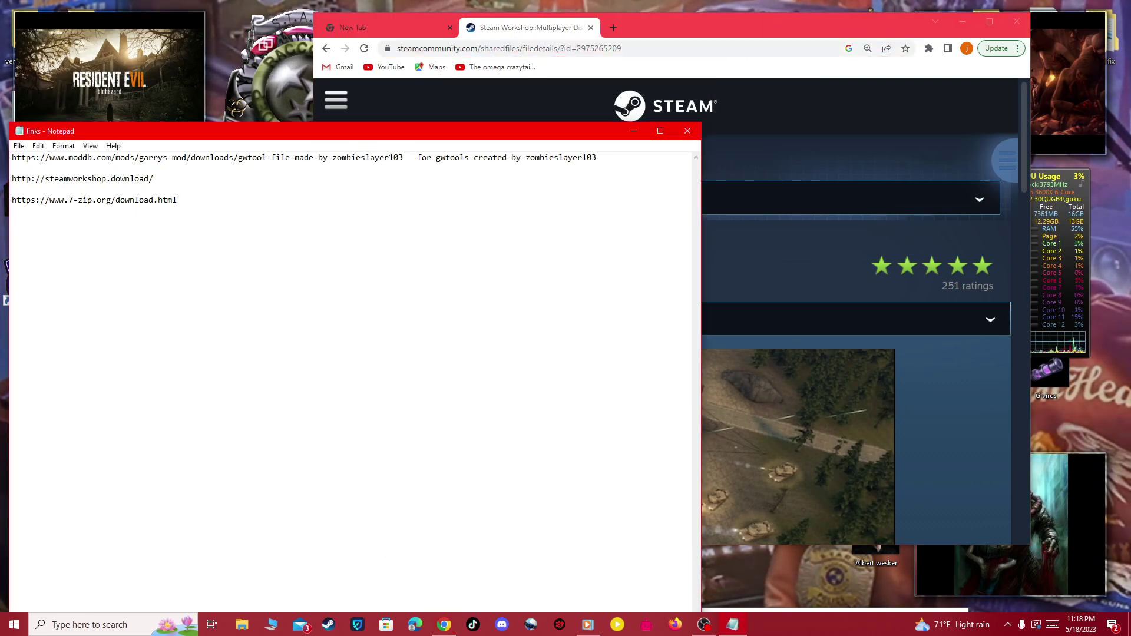
left_click_drag(154, 179, 12, 167)
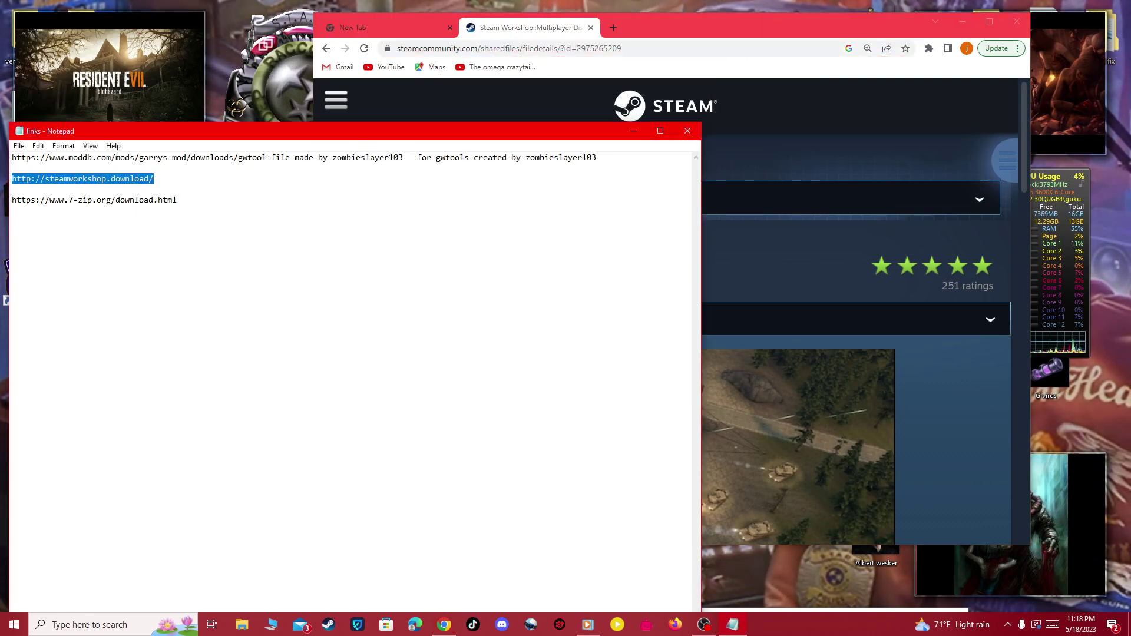
right_click(26, 181)
left_click(48, 215)
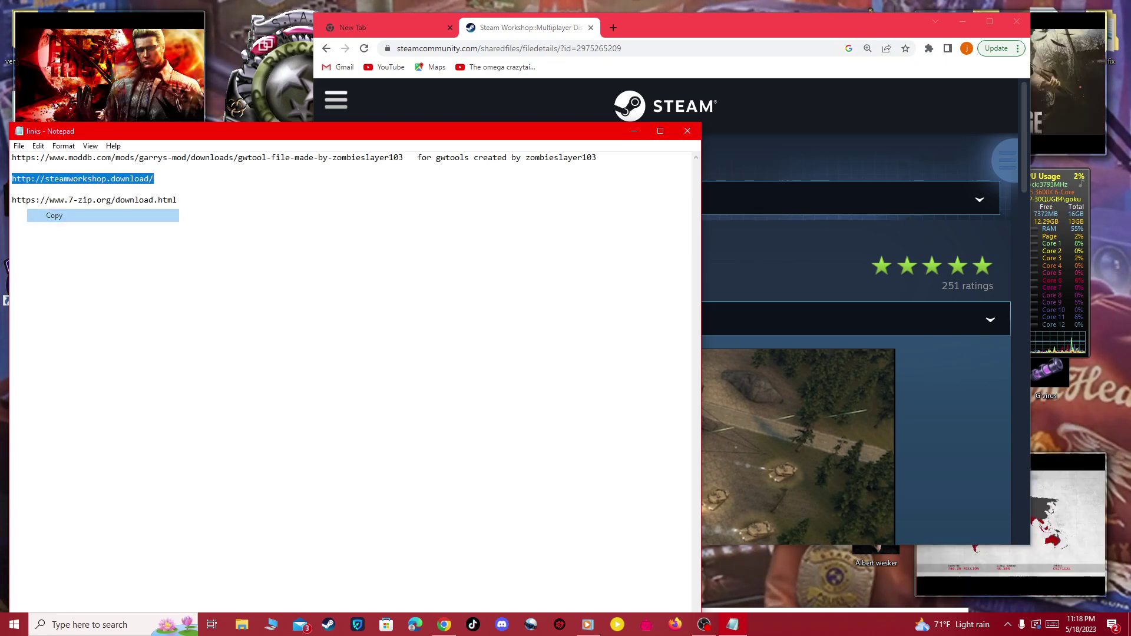
left_click(613, 28)
key("ctrl+v")
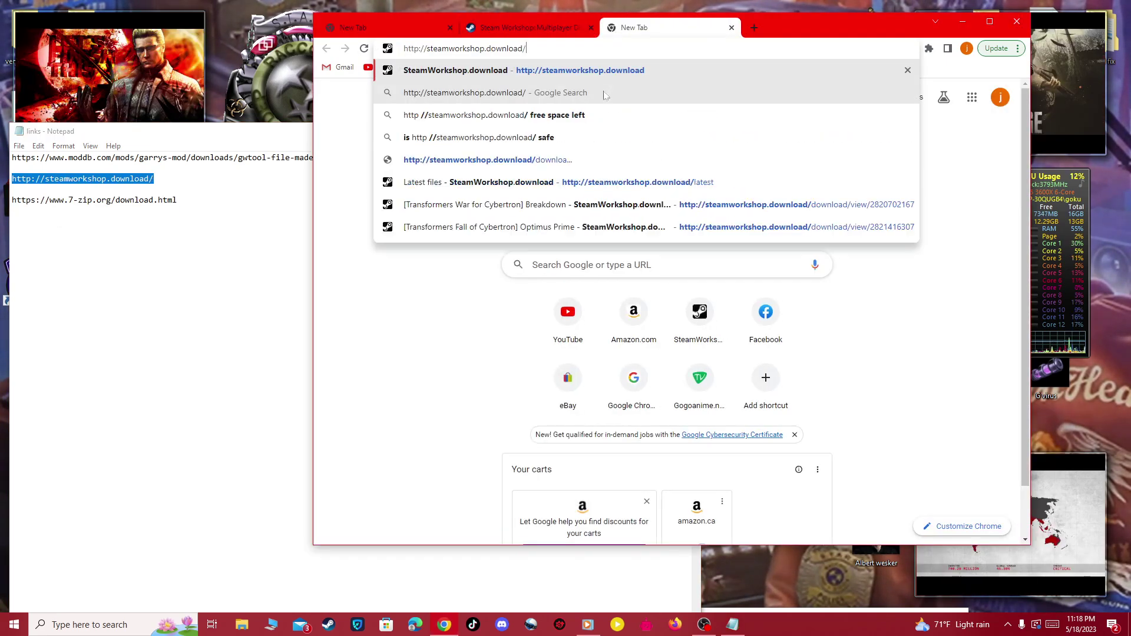
key("Return")
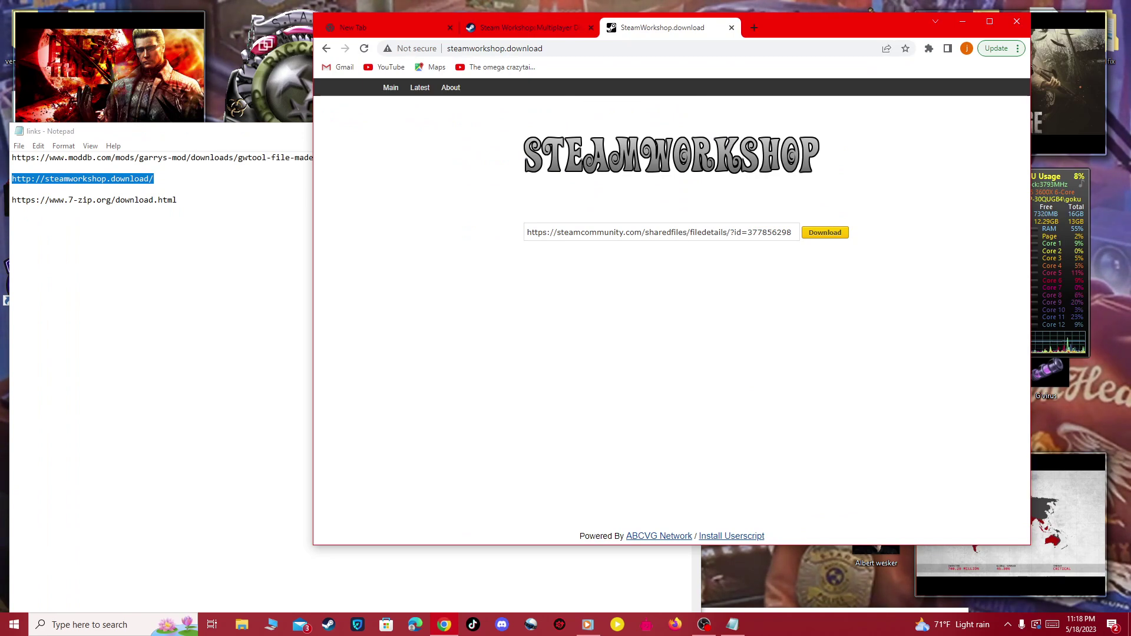
left_click(683, 233)
key("ctrl+v")
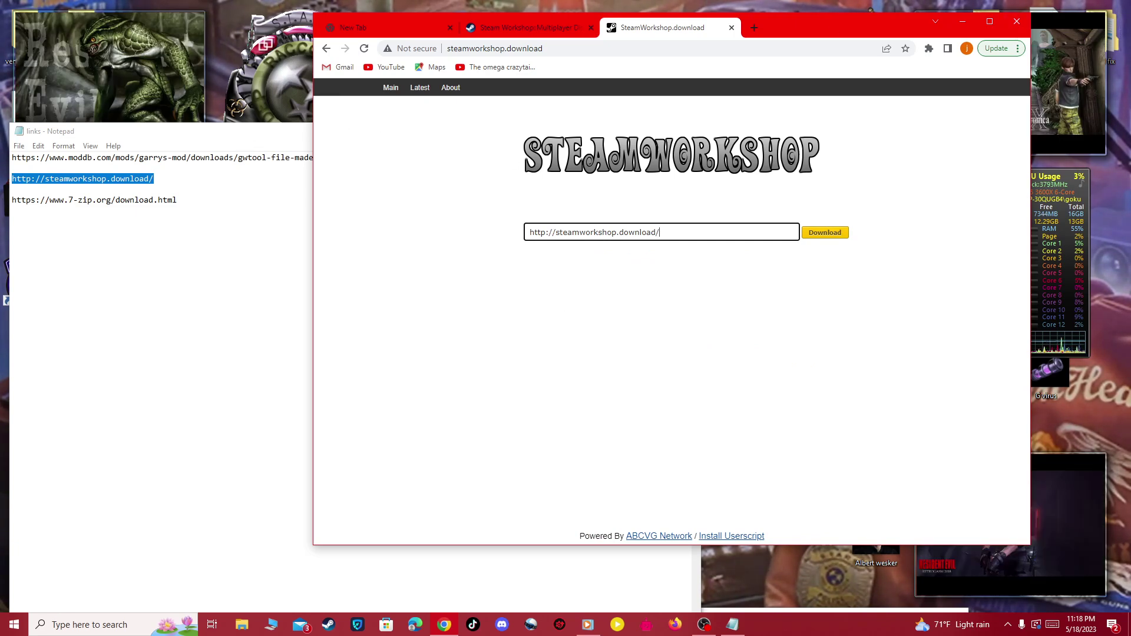
Copy the entire first line of the Notepad links file, including the ModDB link and the remark after it
left_click(176, 200)
left_click_drag(597, 158, 12, 158)
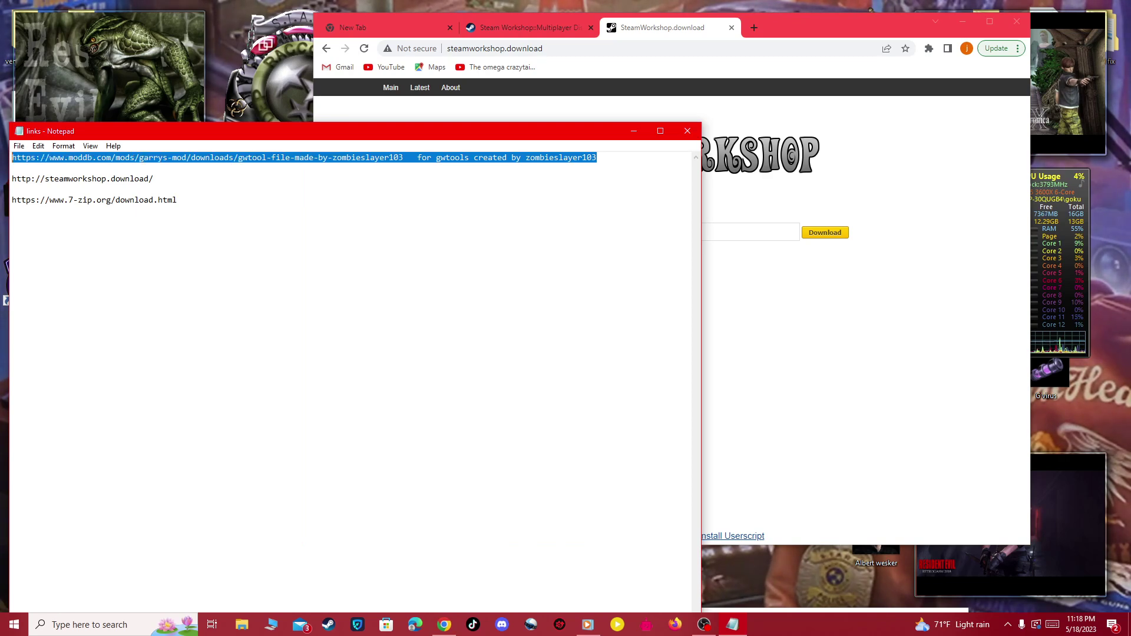
right_click(125, 159)
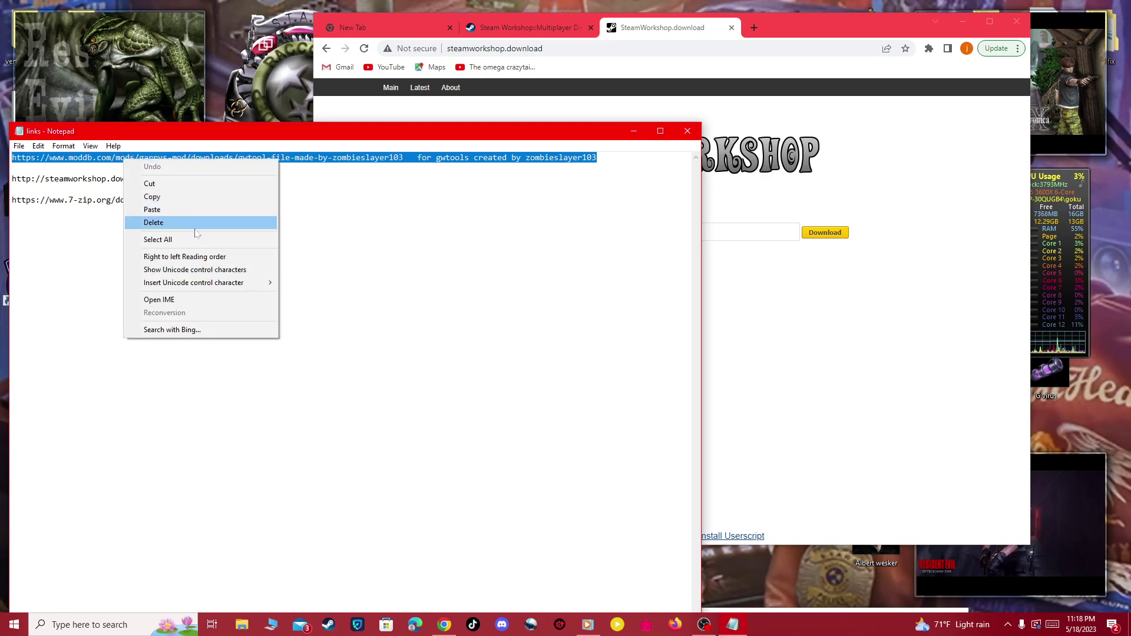
left_click(194, 198)
Close the SteamWorkshop.download tab in Chrome and try to open the copied ModDB line in a new tab
left_click(738, 35)
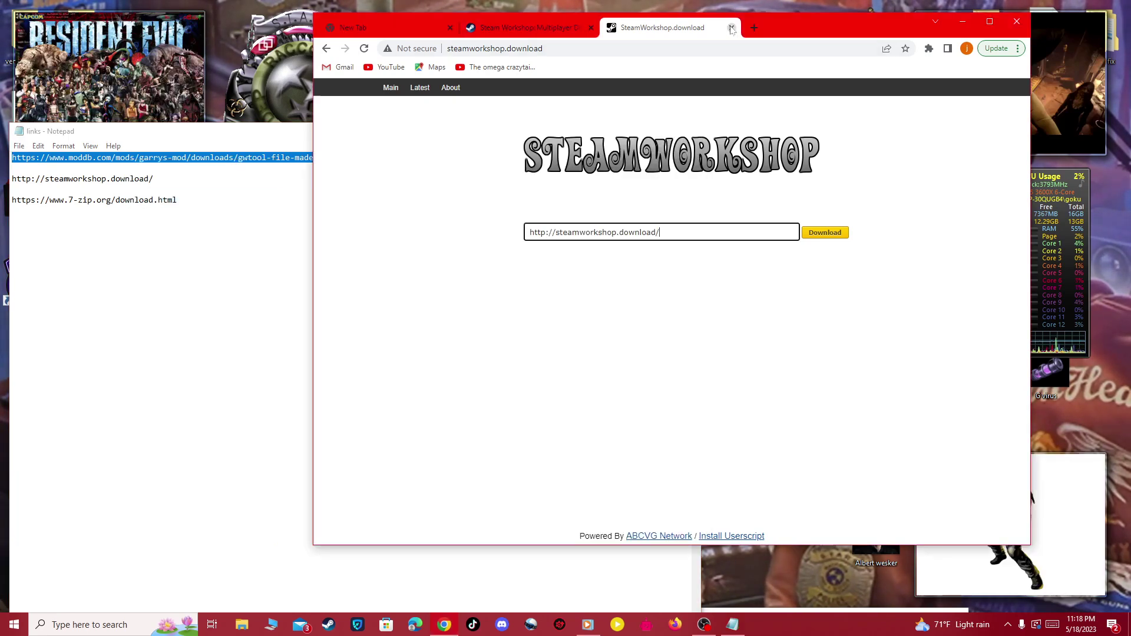
left_click(732, 27)
left_click(614, 27)
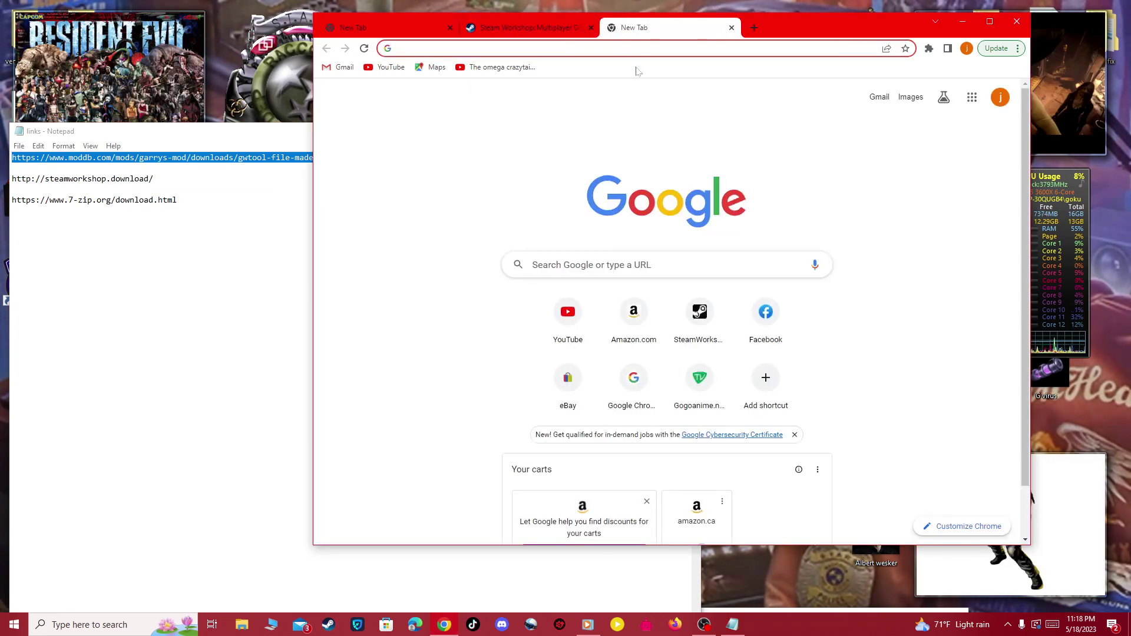
key("ctrl+v")
key("Return")
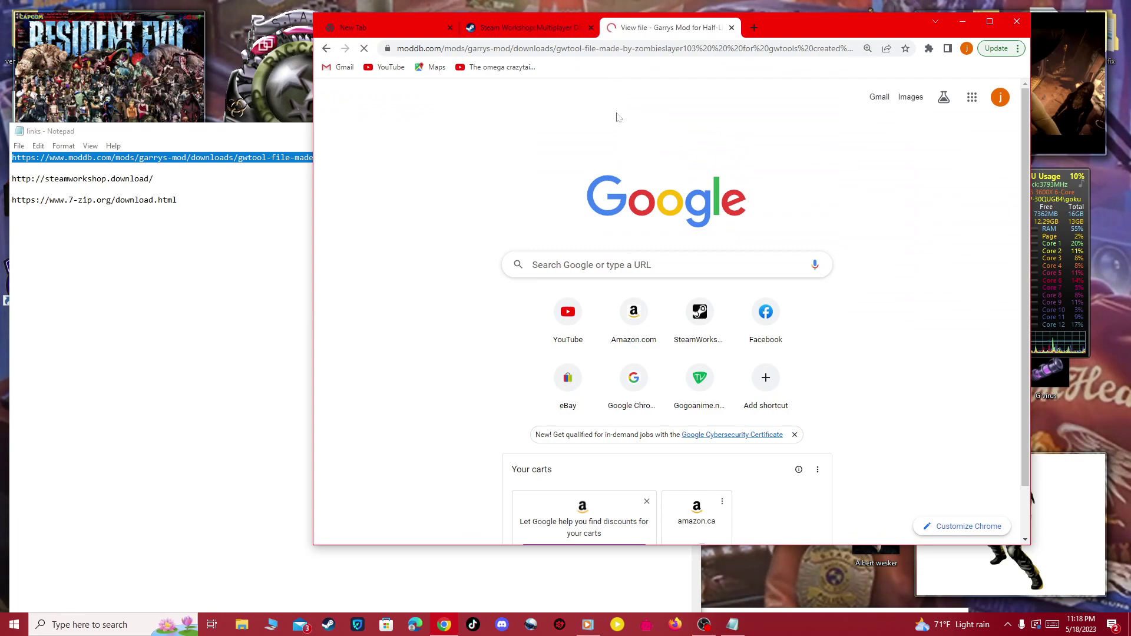
Look through the loaded ModDB Garrys Mod page for the GWtool download, and close its tab
scroll(476, 227, "down", 3)
scroll(476, 227, "down", 4)
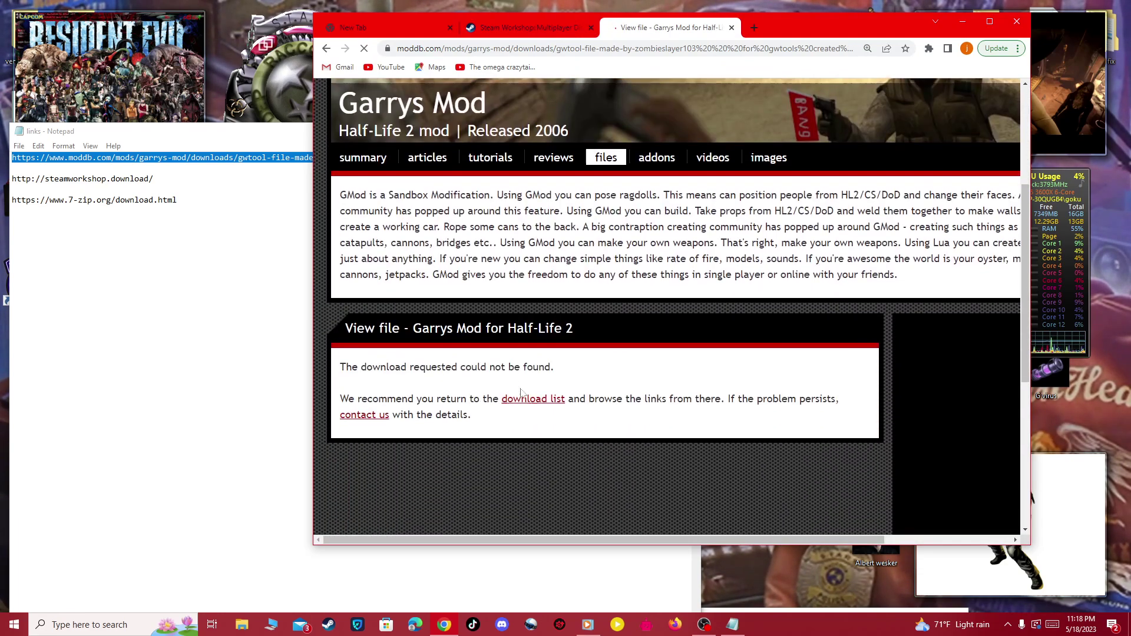
scroll(517, 384, "up", 5)
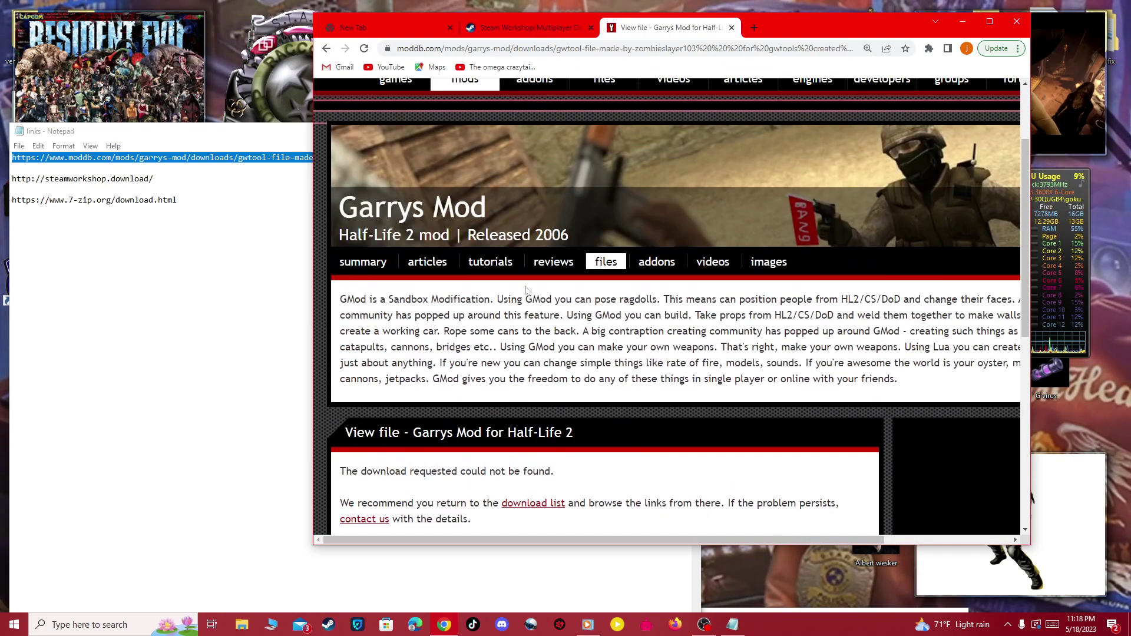
scroll(442, 318, "up", 4)
scroll(490, 252, "down", 10)
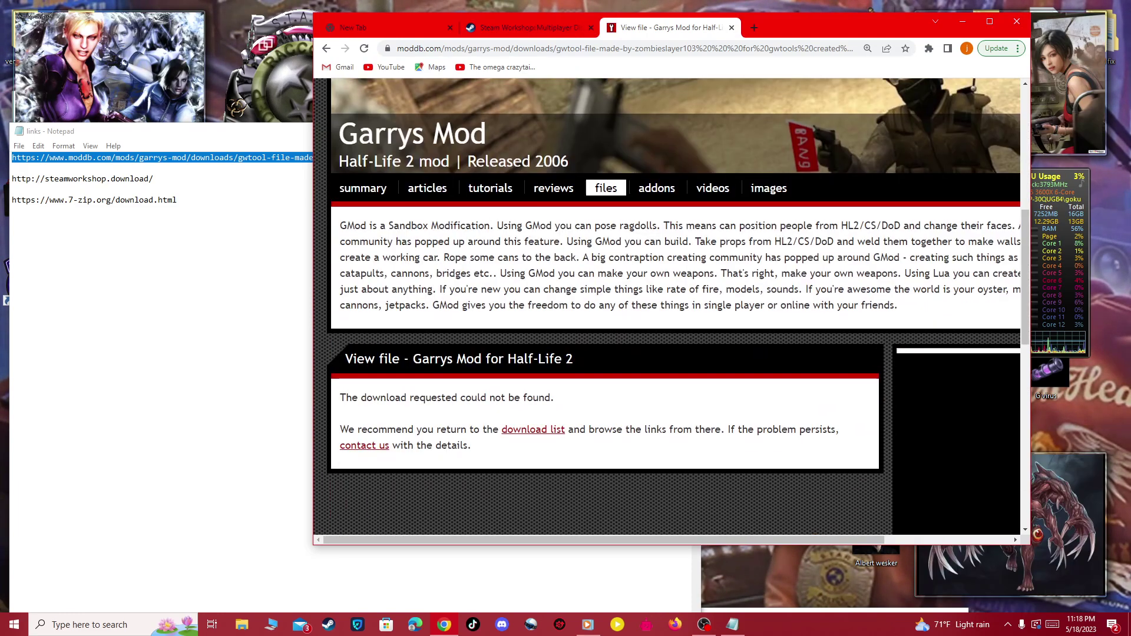
scroll(495, 291, "up", 7)
left_click(731, 28)
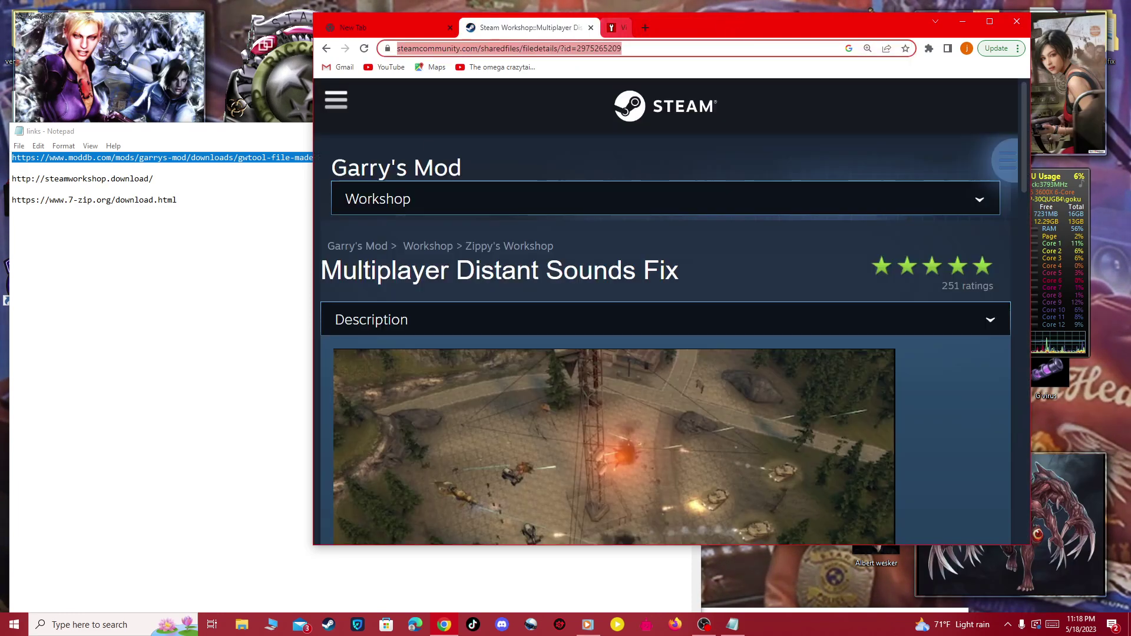
Copy only the ModDB web address from the first line of the Notepad links file, without the remark after it
left_click(178, 199)
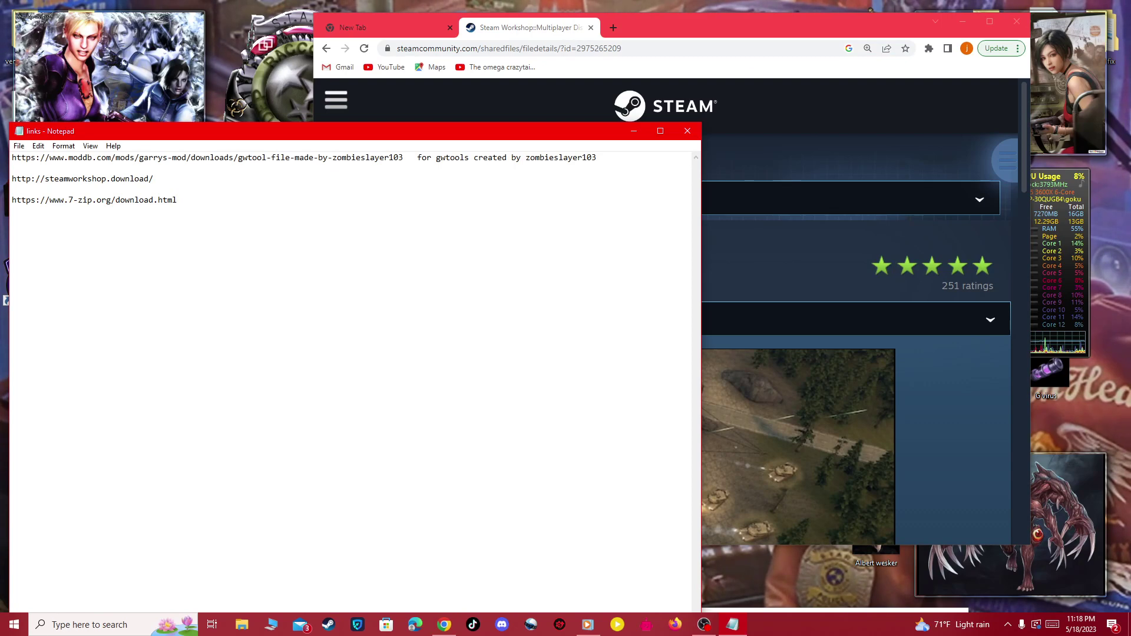
left_click_drag(403, 158, 12, 158)
right_click(236, 155)
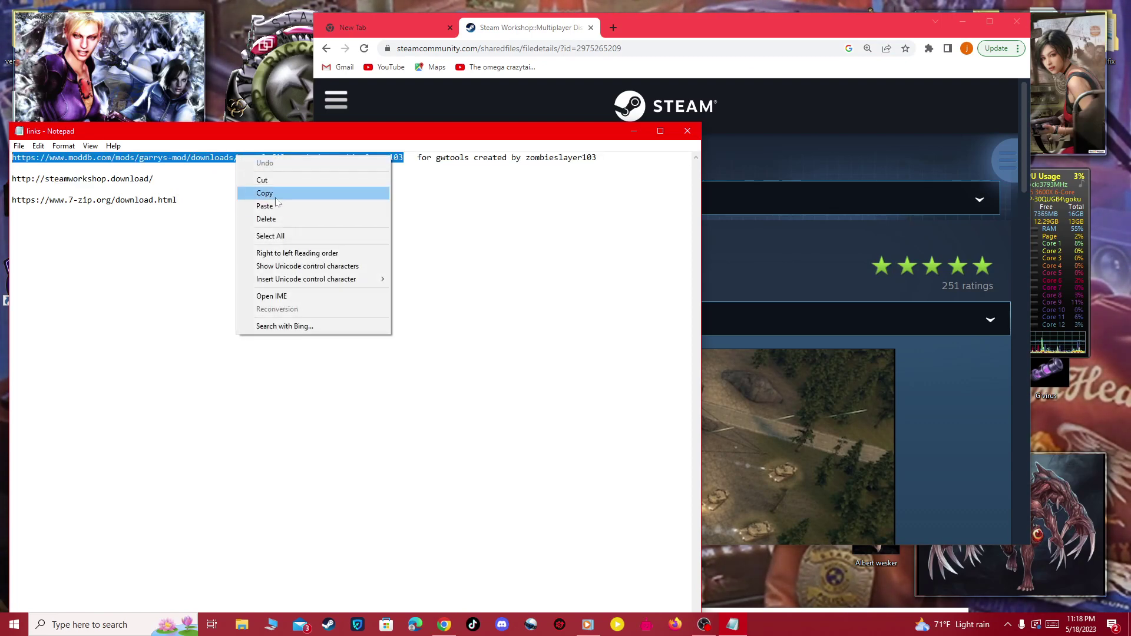
left_click(265, 193)
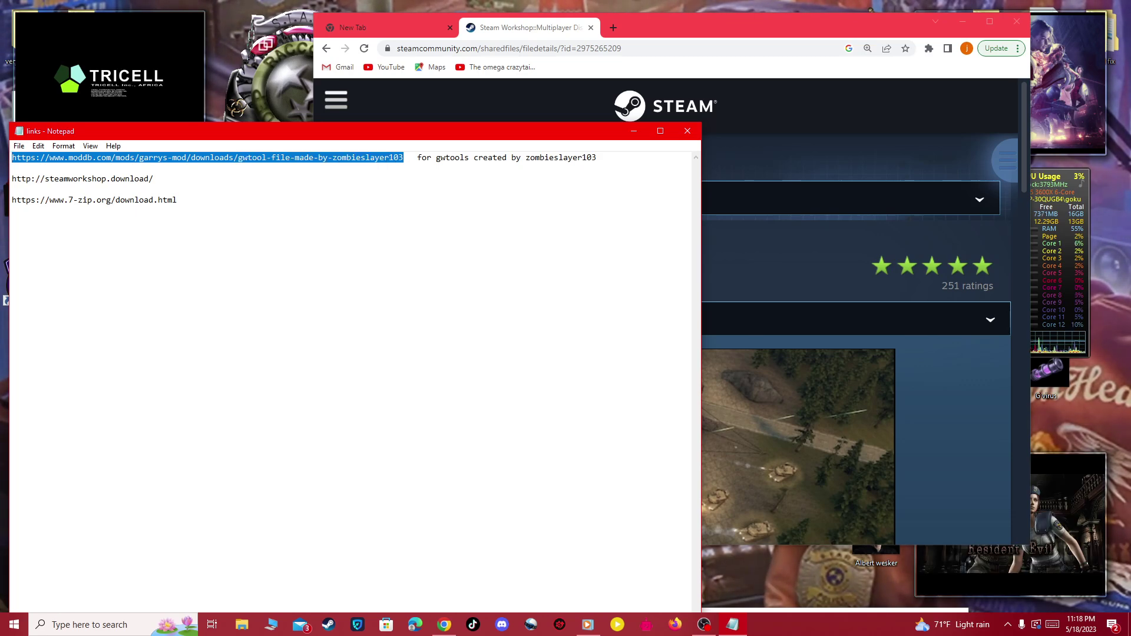
Open the copied ModDB address in a new Chrome tab and go to the GWtool file's details
left_click(660, 24)
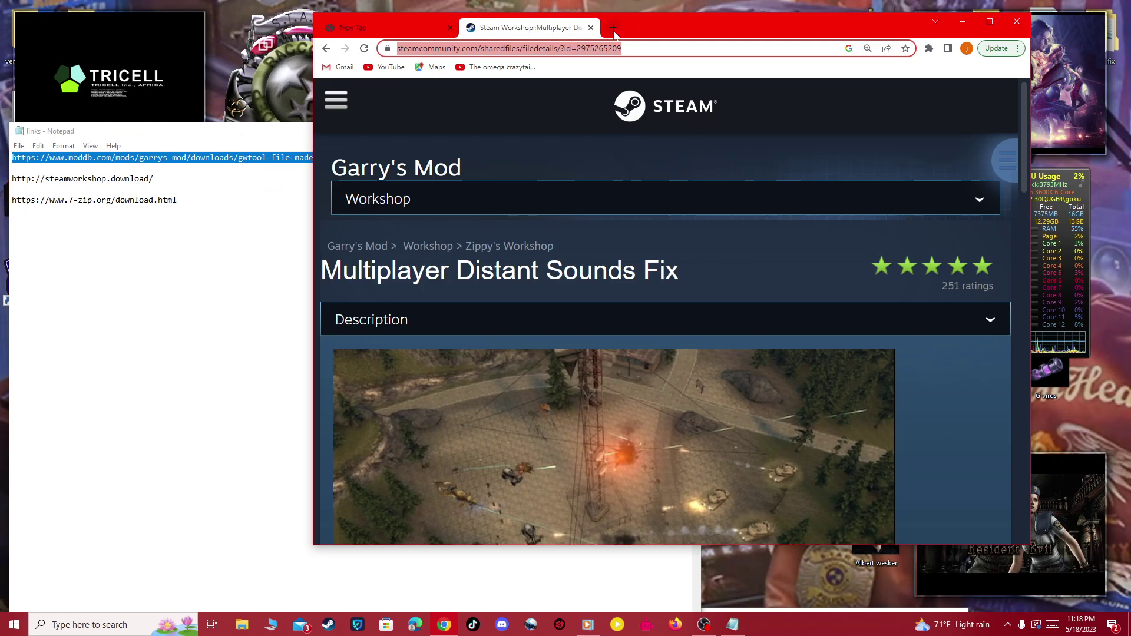
left_click(614, 27)
key("ctrl+v")
key("Return")
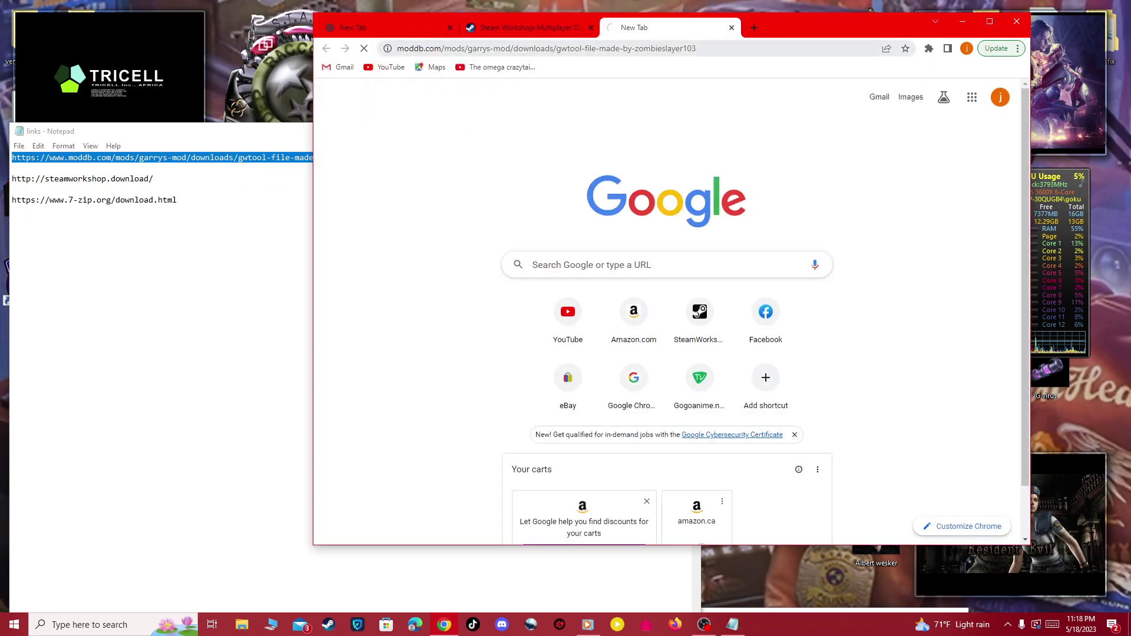
scroll(526, 373, "down", 6)
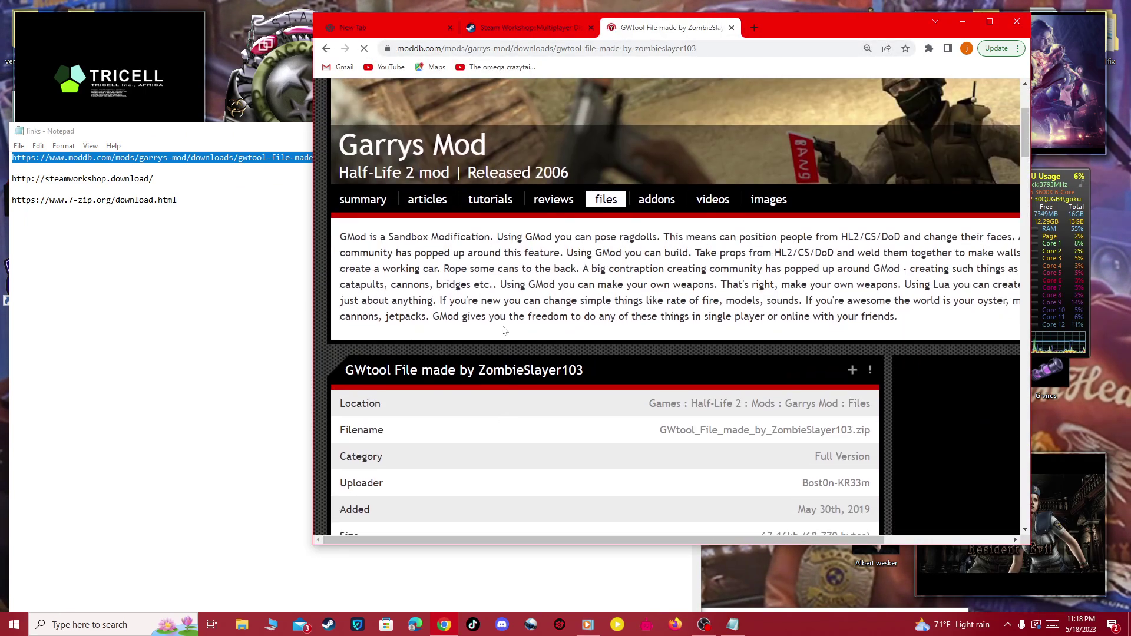
Close the ModDB GWtool and Steam Workshop tabs, and clear the desktop by moving Chrome aside and closing the Notepad links file
scroll(394, 303, "up", 3)
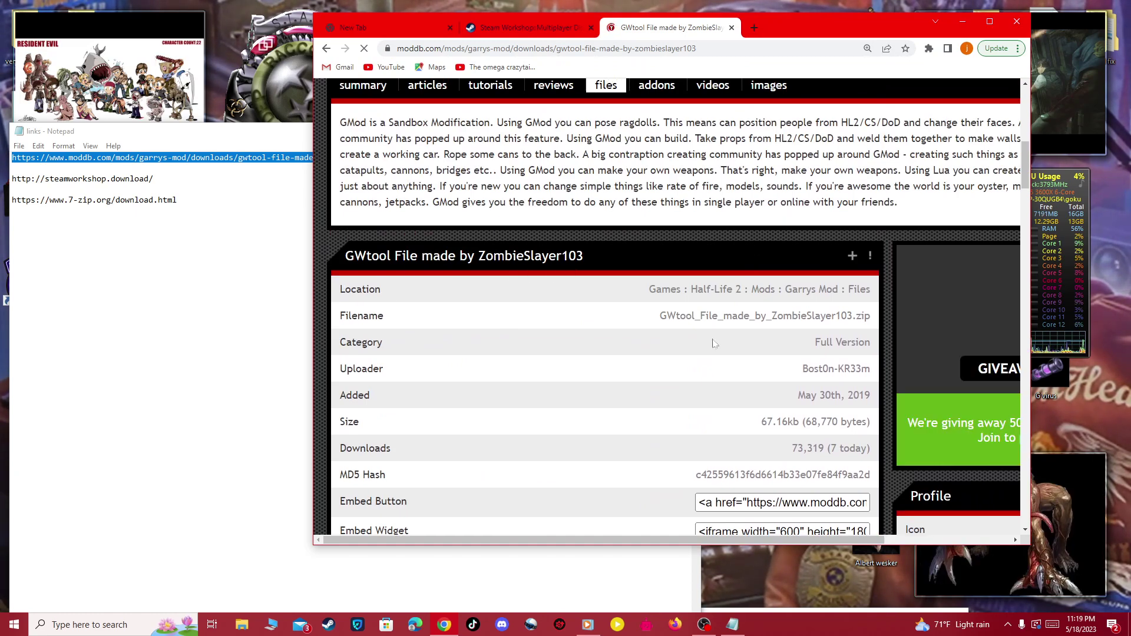
scroll(714, 344, "down", 2)
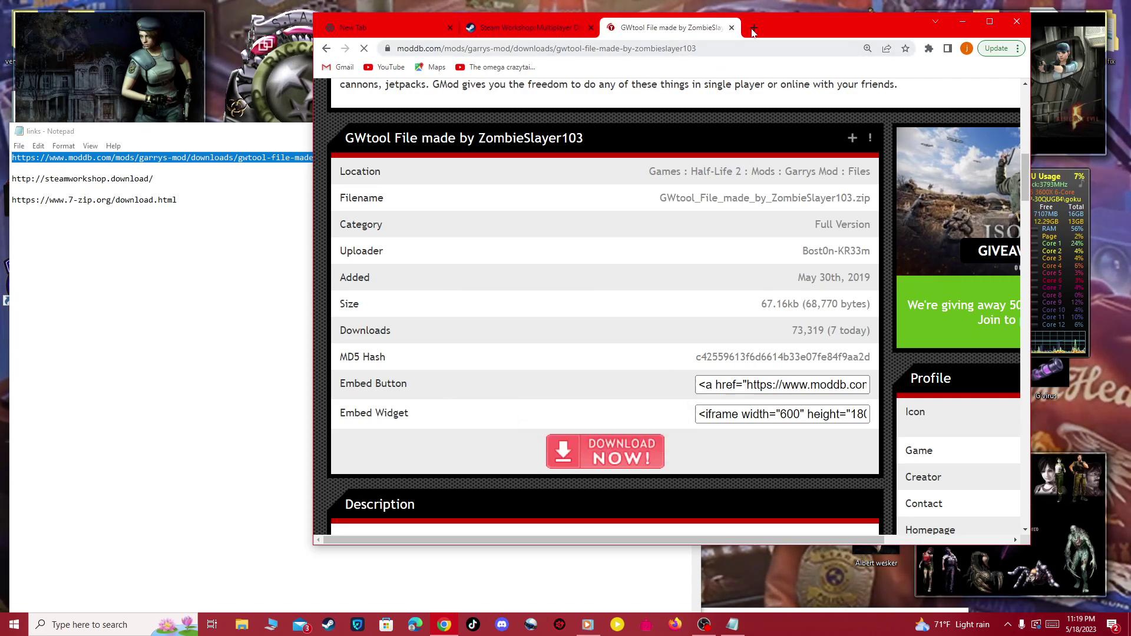
left_click(732, 28)
left_click(591, 27)
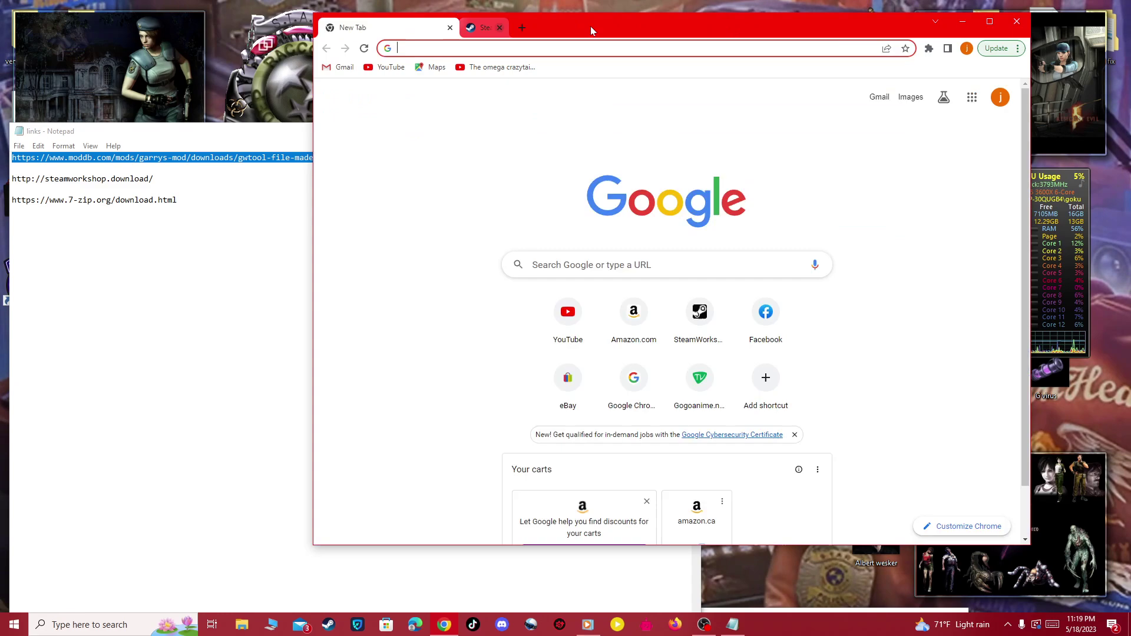
left_click_drag(563, 23, 863, 527)
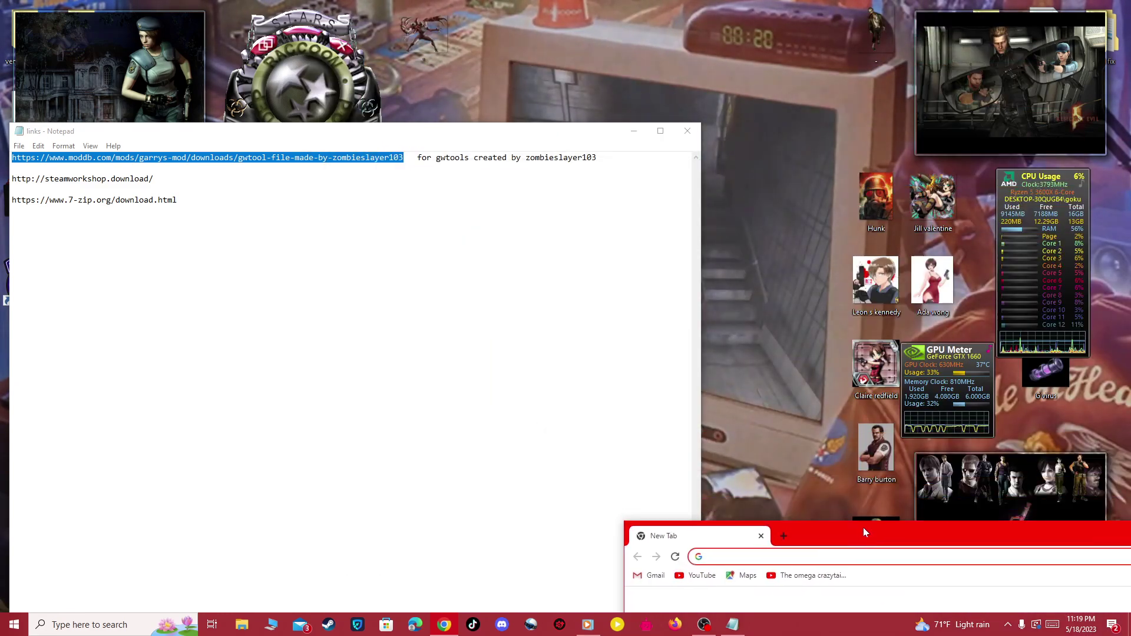
left_click(687, 131)
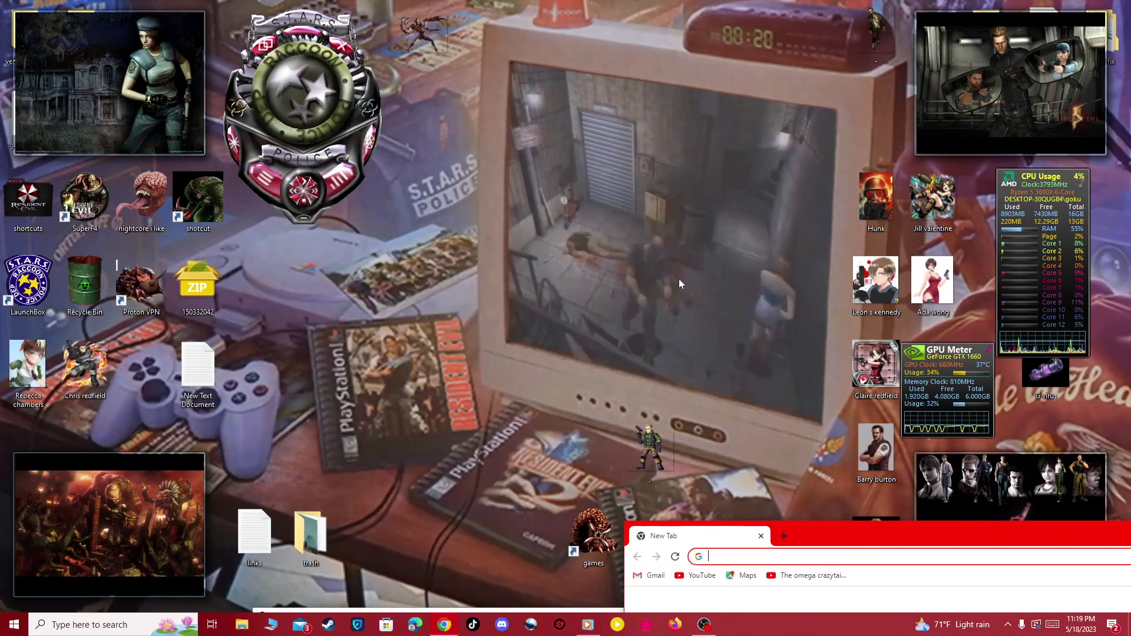
Create a new folder on the desktop with the default name and move the 150332042 ZIP archive into it
left_click_drag(184, 296, 468, 298)
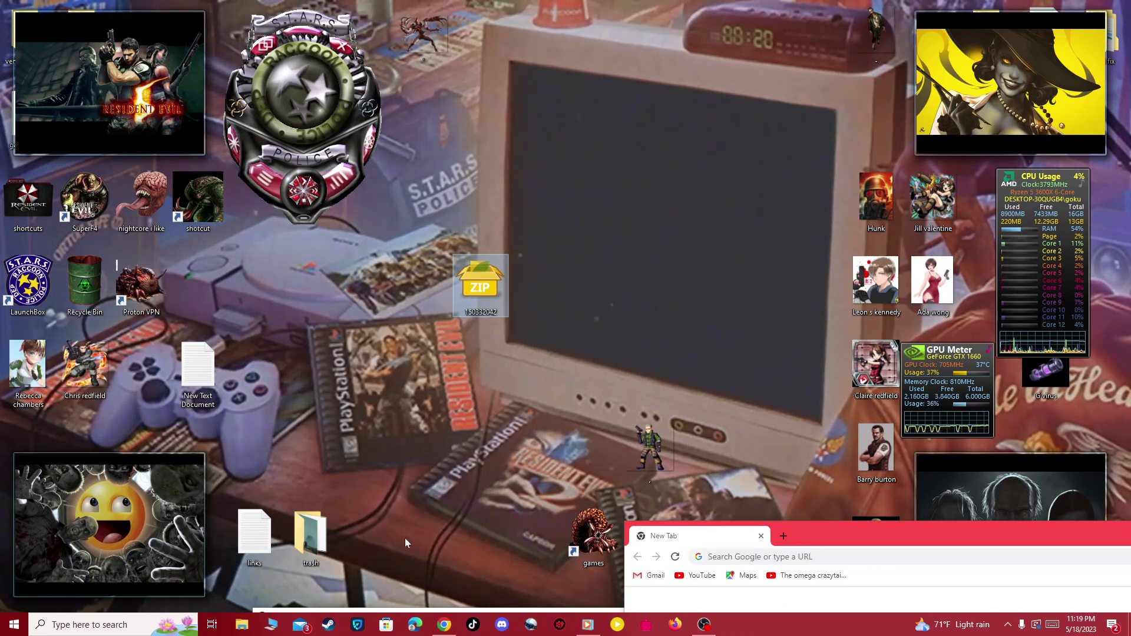
right_click(582, 237)
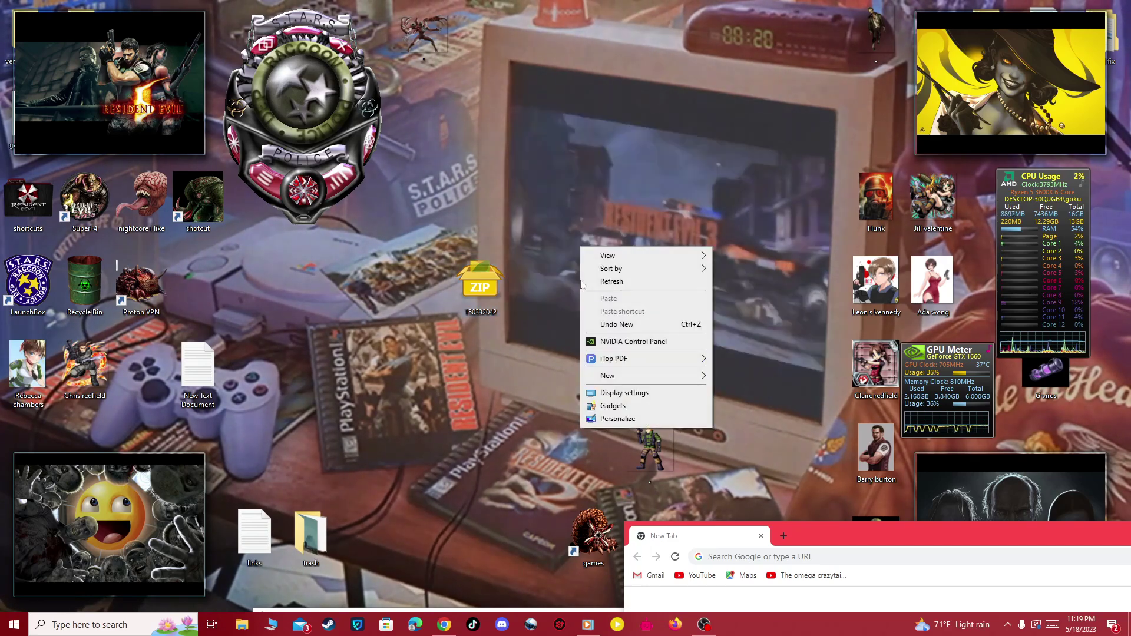
left_click(484, 286)
left_click_drag(484, 286, 429, 279)
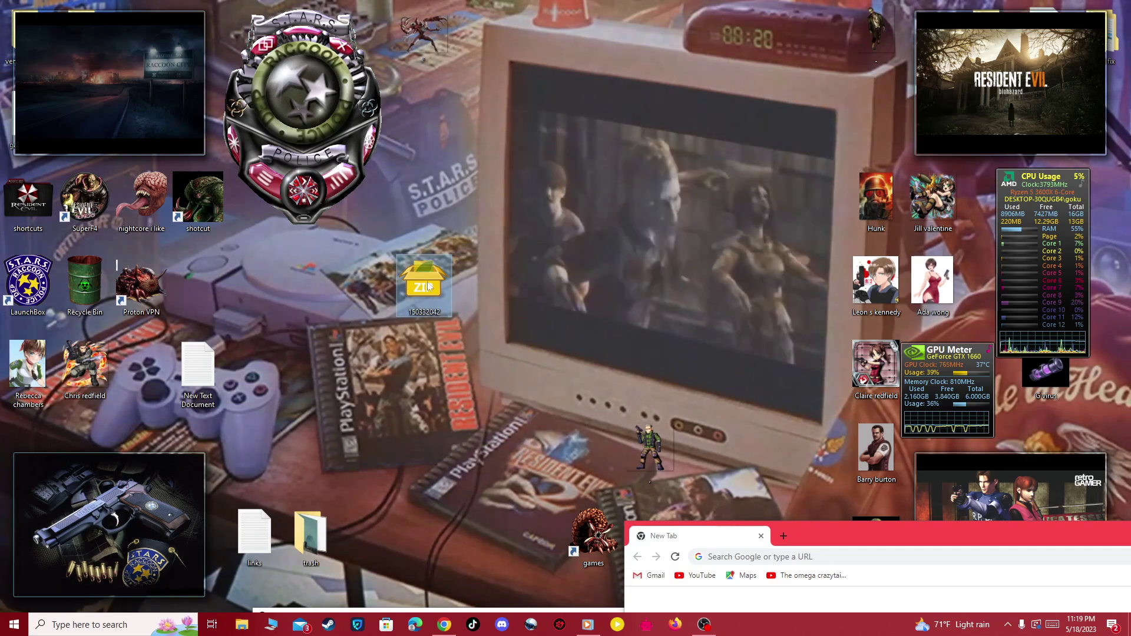
right_click(650, 254)
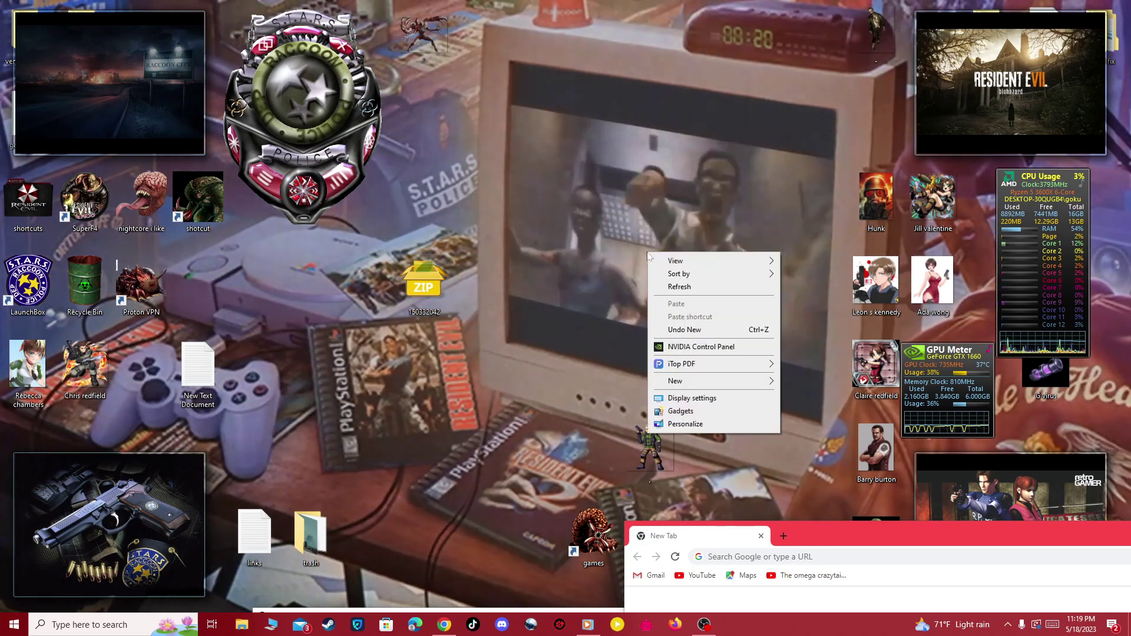
mouse_move(712, 382)
left_click(807, 382)
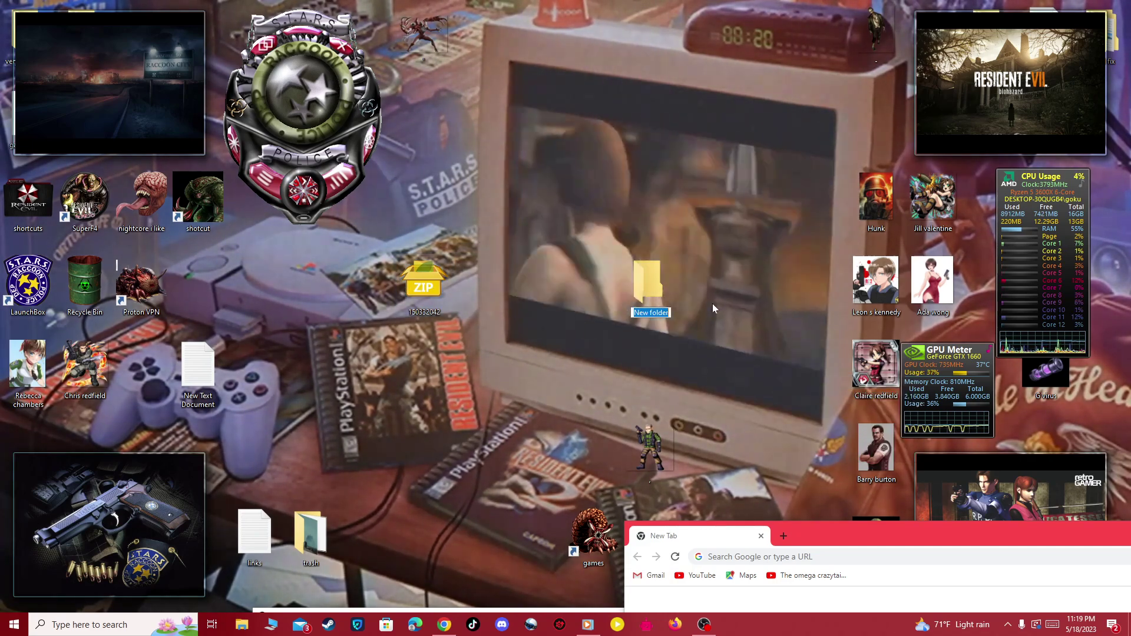
left_click_drag(424, 286, 642, 291)
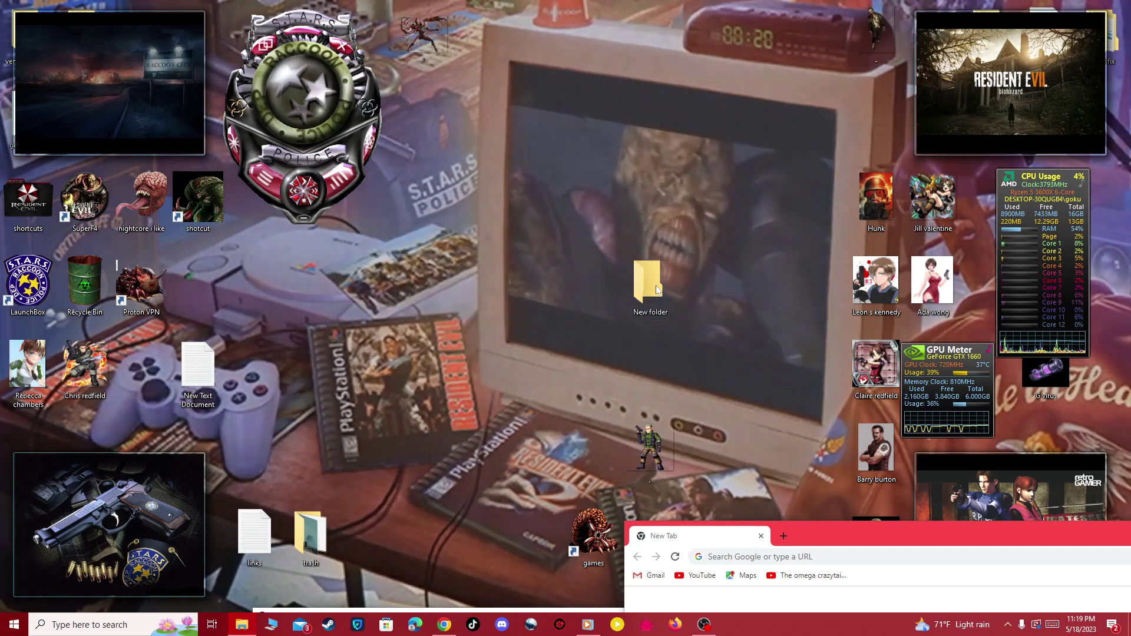
In the new folder, extract the 150332042 ZIP archive in place with PeaZip and open the extracted folder
double_click(648, 283)
left_click(595, 143)
right_click(595, 144)
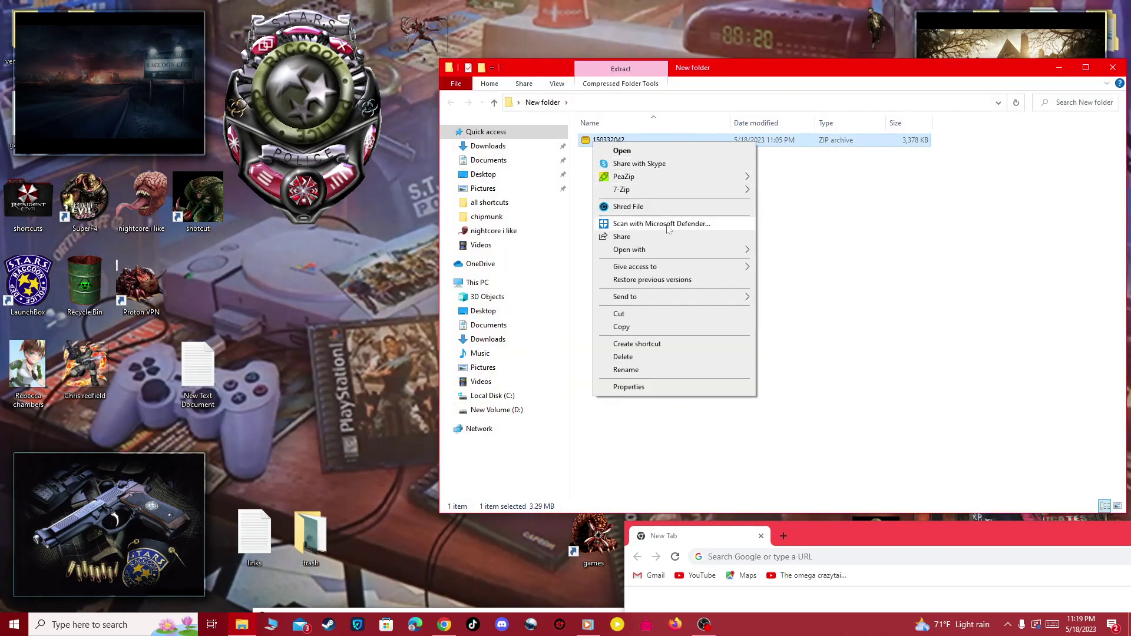
mouse_move(679, 178)
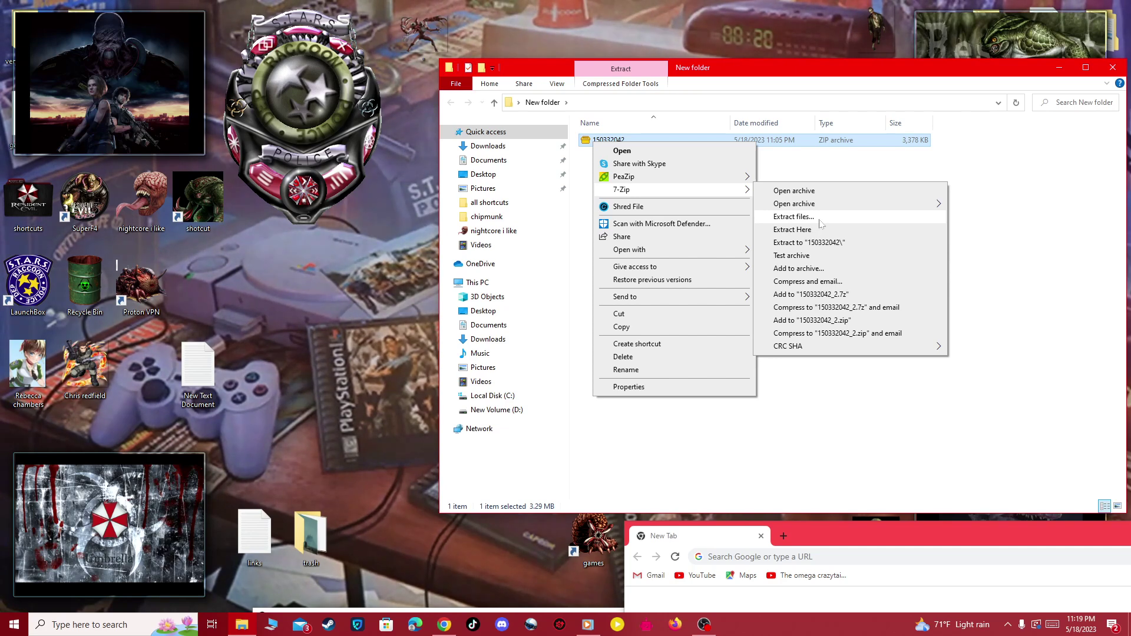
mouse_move(713, 180)
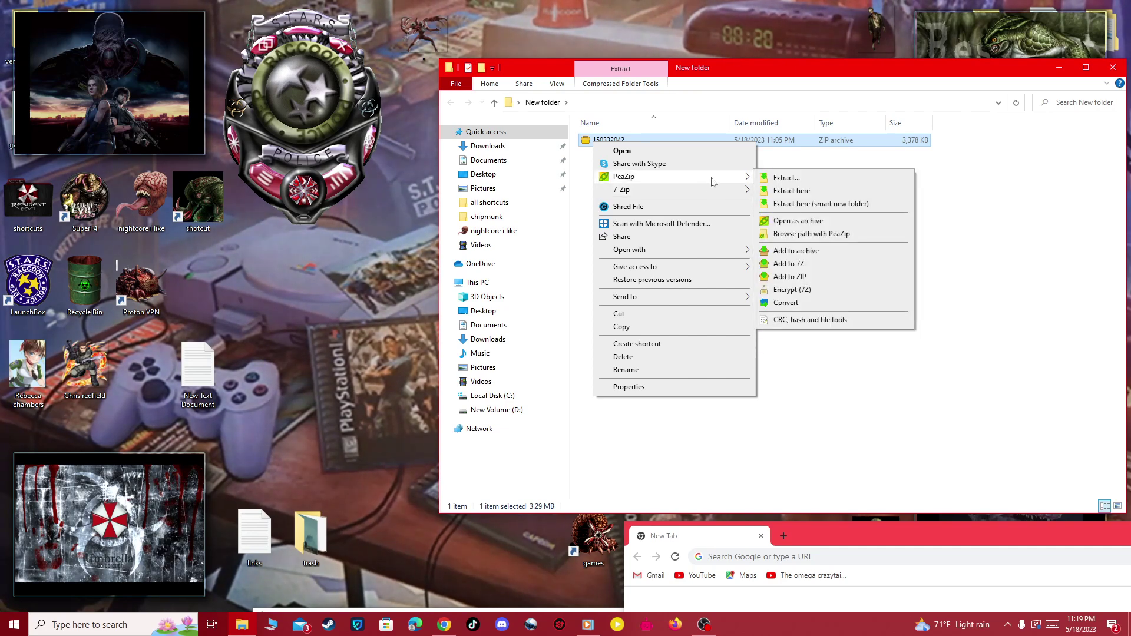
left_click(805, 193)
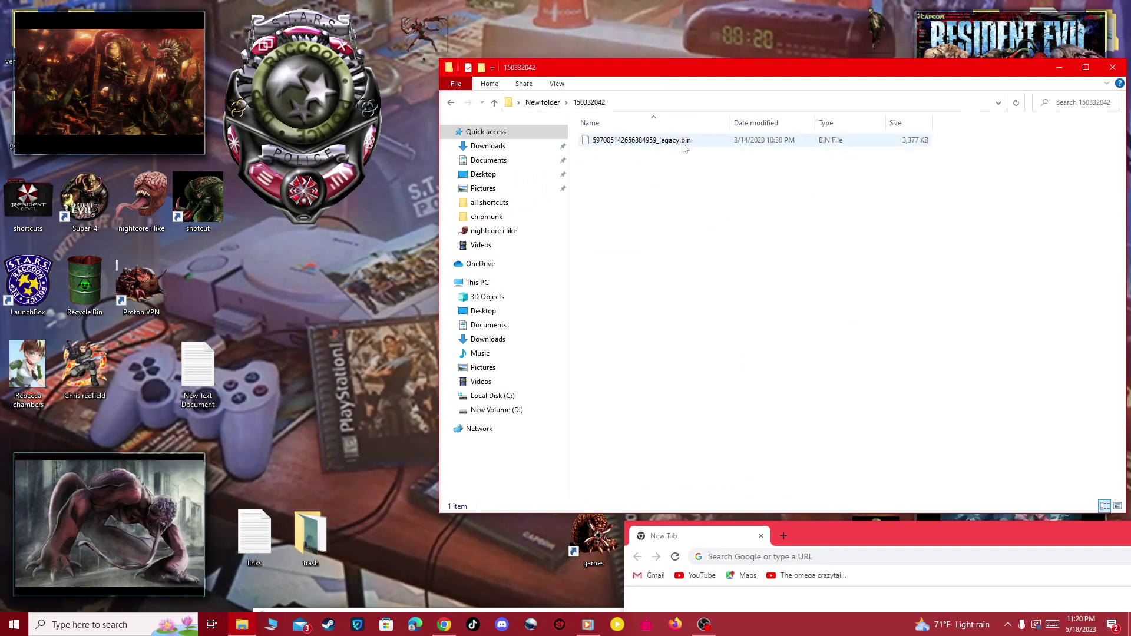
left_click_drag(739, 70, 666, 51)
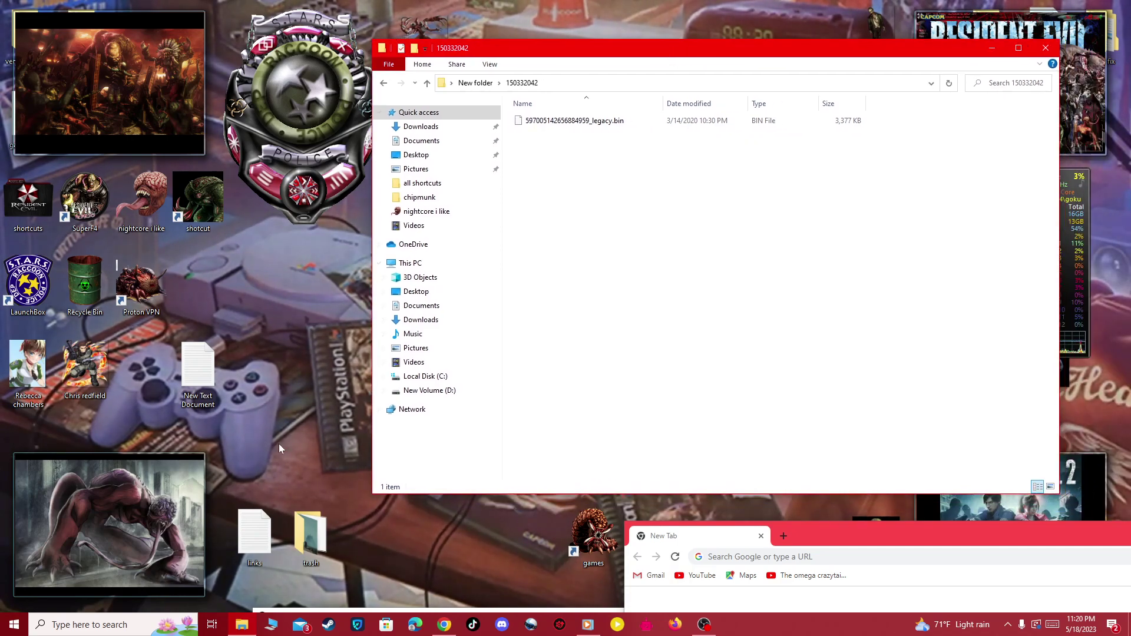
left_click(89, 625)
type("g")
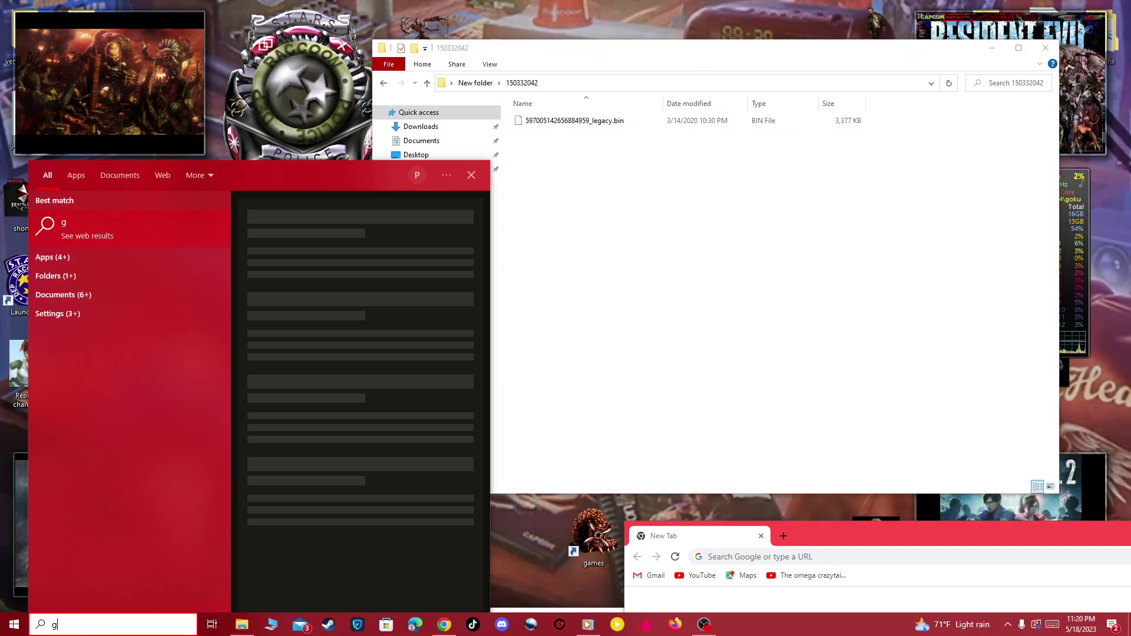
type("wt")
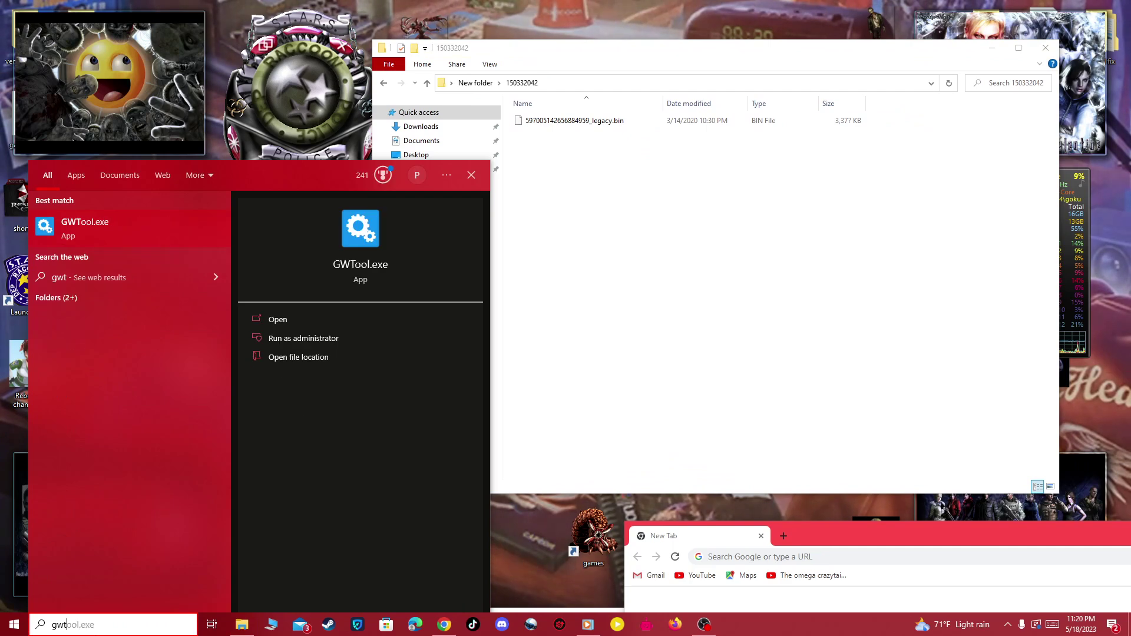
left_click(119, 234)
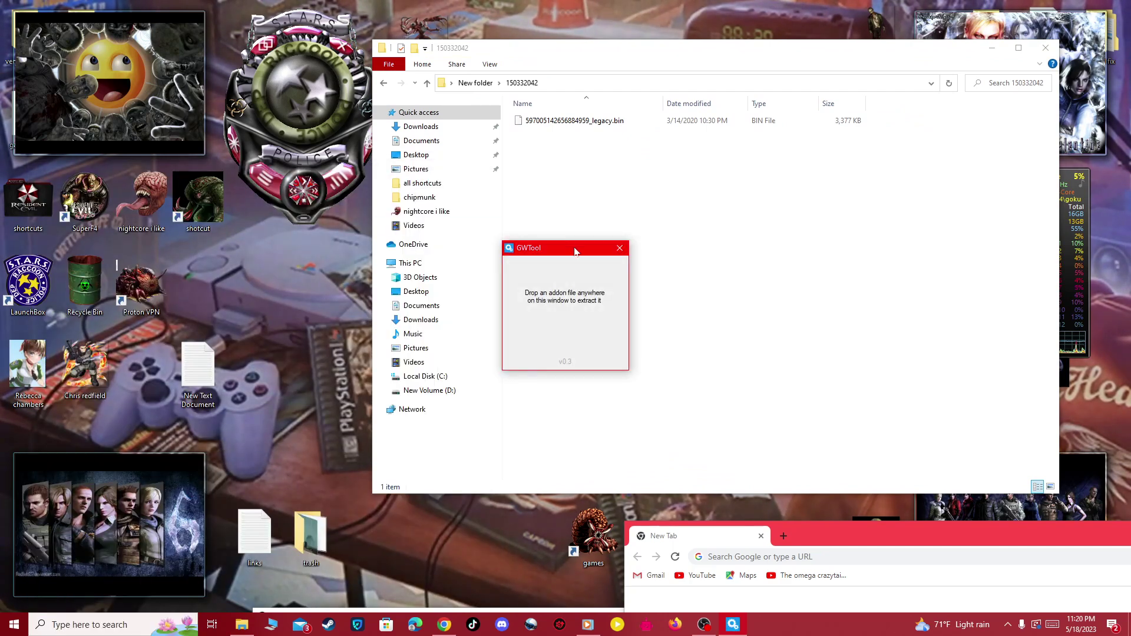
left_click_drag(573, 240, 158, 235)
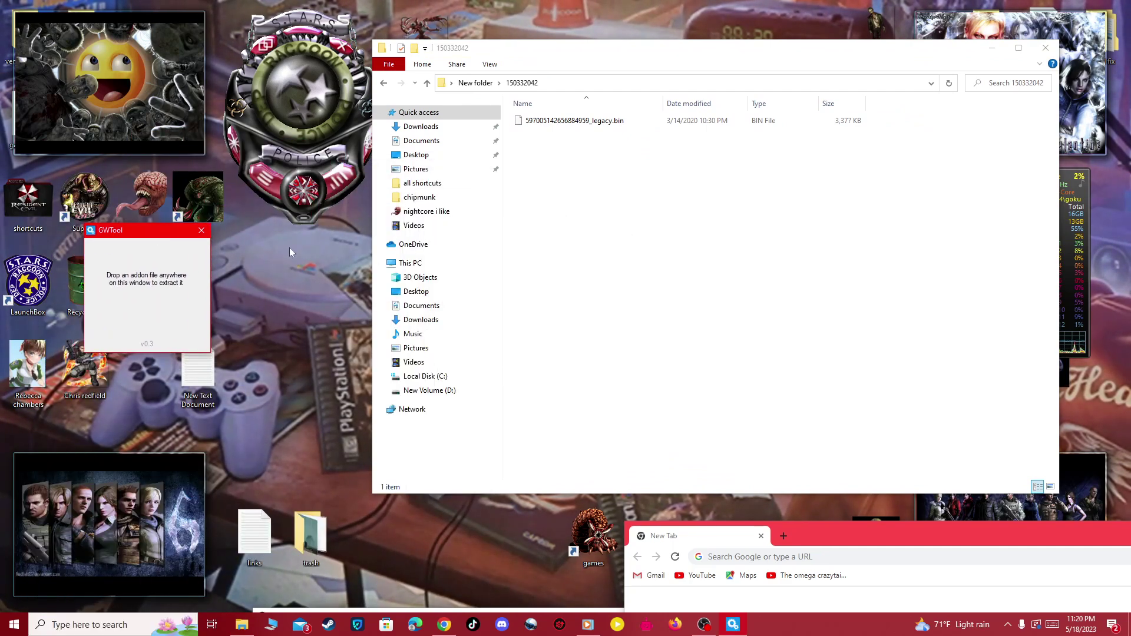
left_click_drag(601, 122, 154, 299)
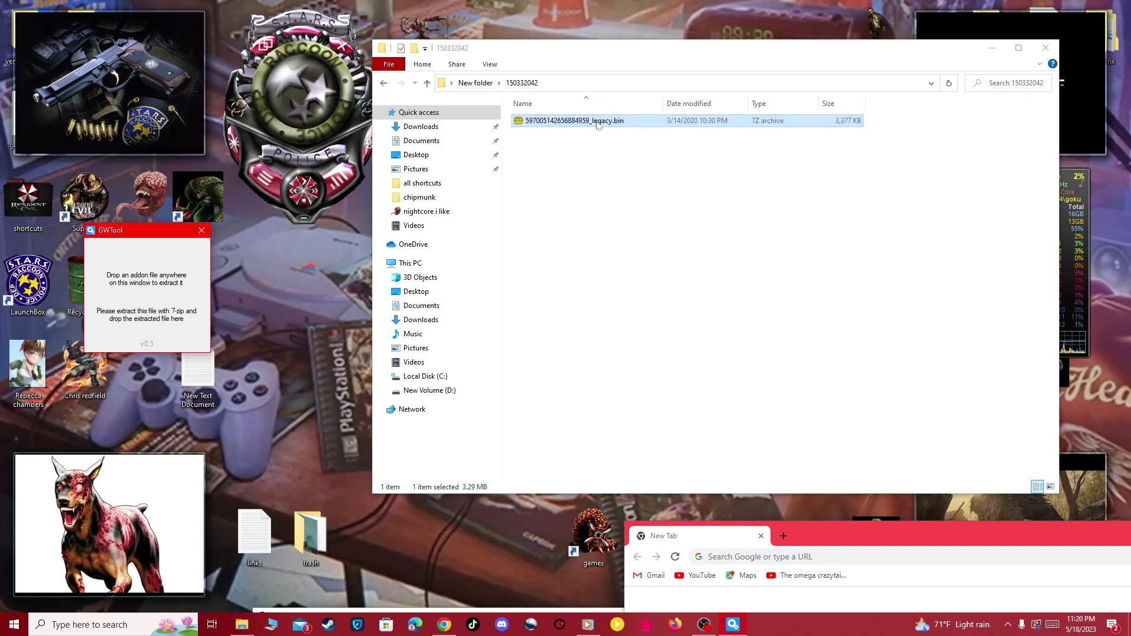
double_click(597, 121)
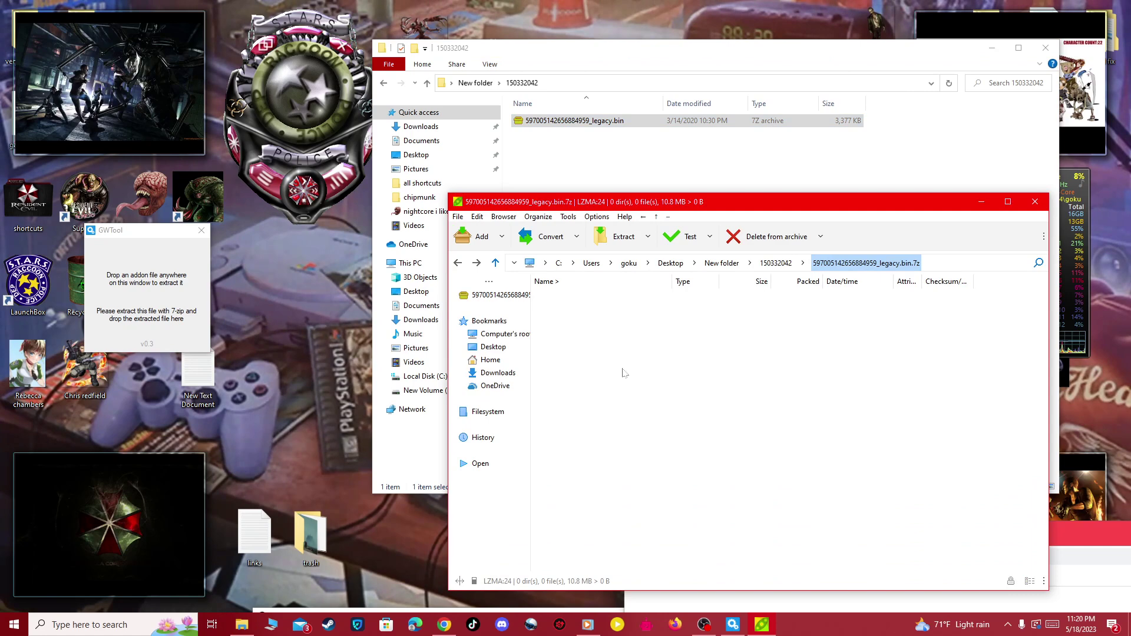
left_click(1032, 205)
right_click(563, 122)
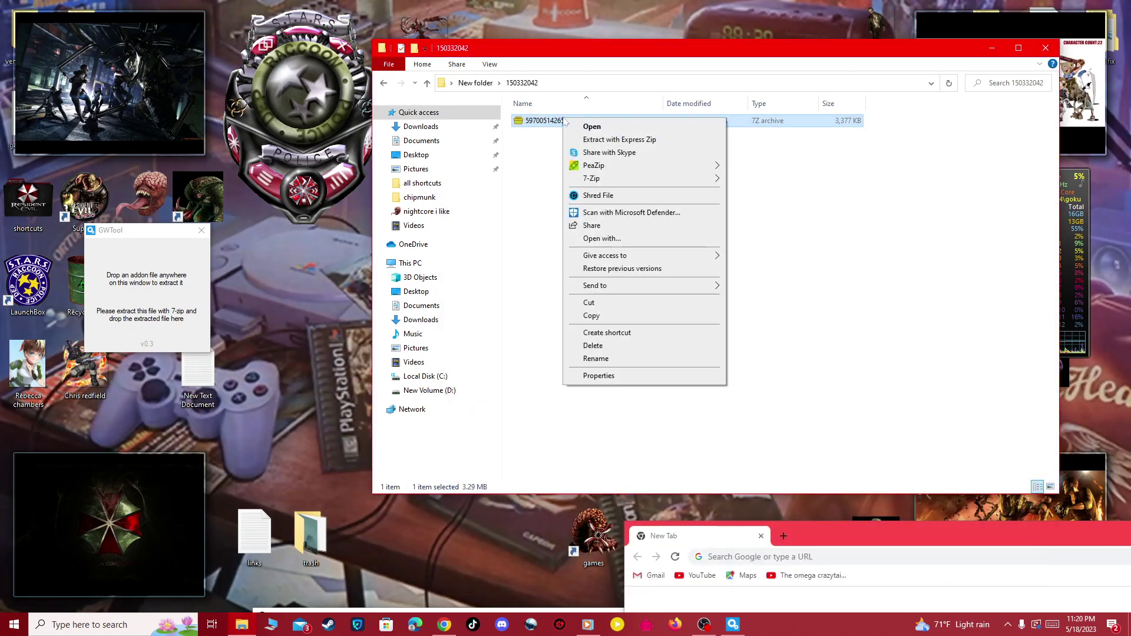
mouse_move(634, 166)
left_click(760, 180)
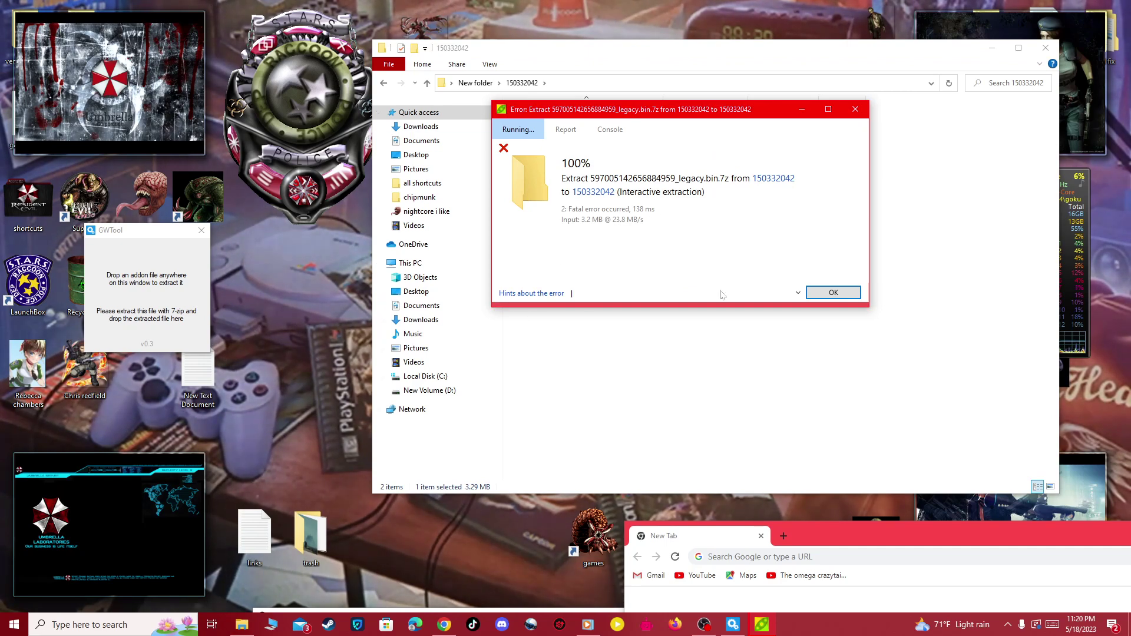
left_click(842, 297)
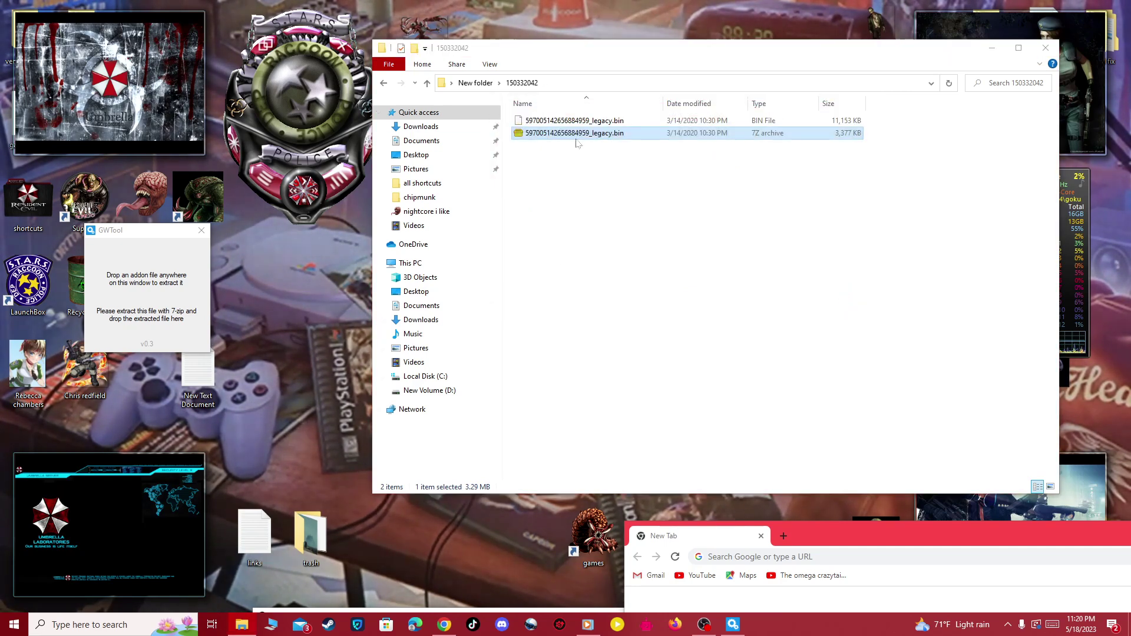
left_click(579, 122)
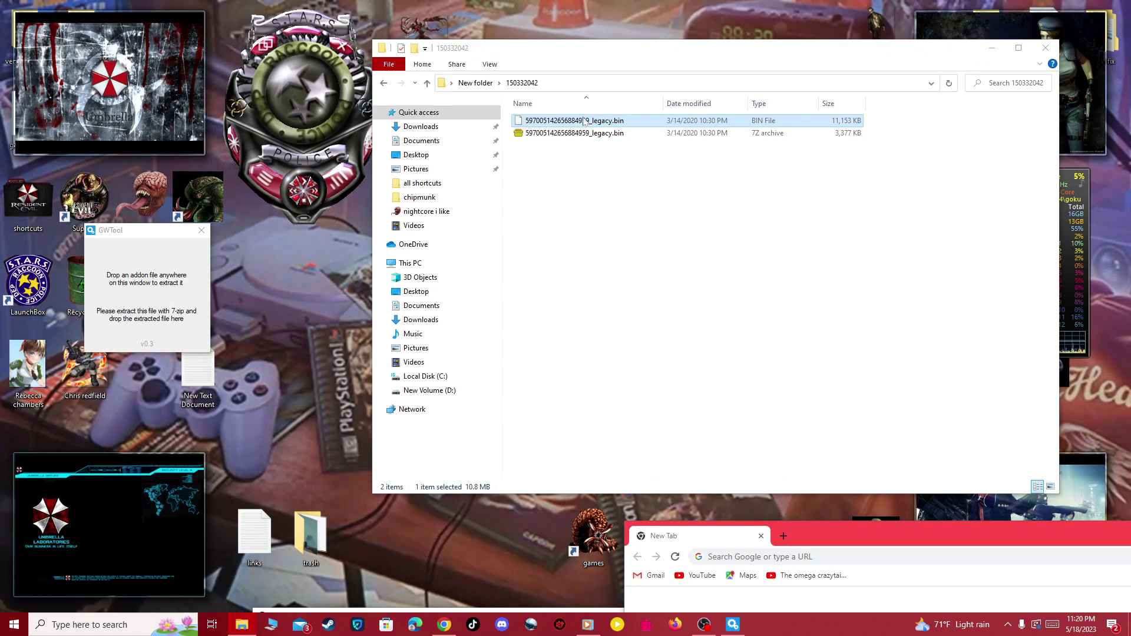
left_click_drag(583, 121, 148, 295)
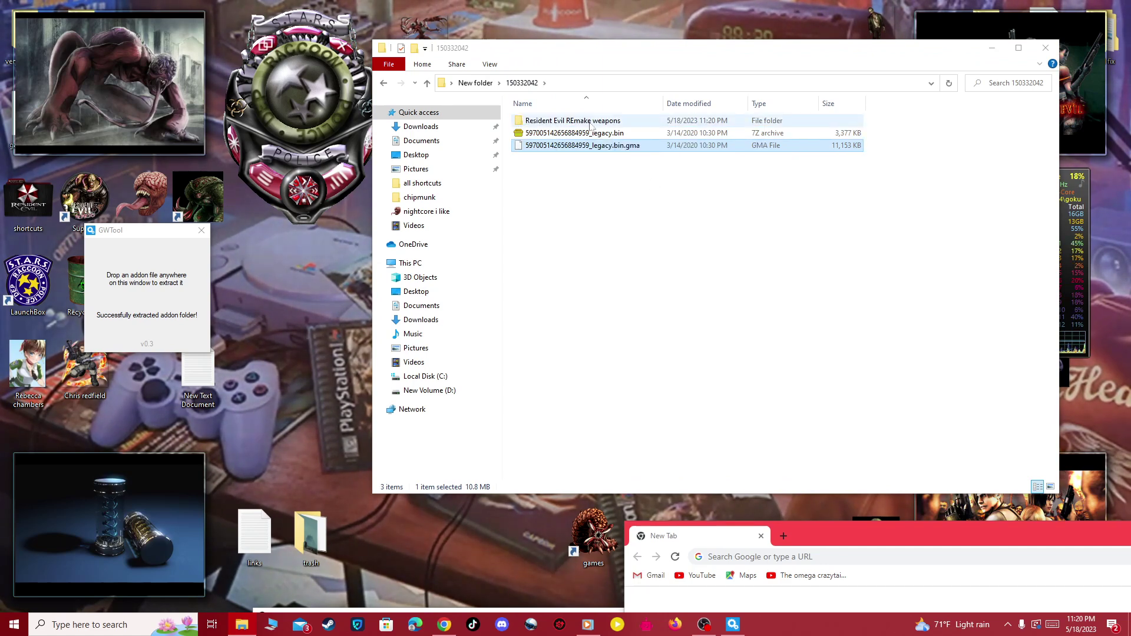
mouse_move(589, 124)
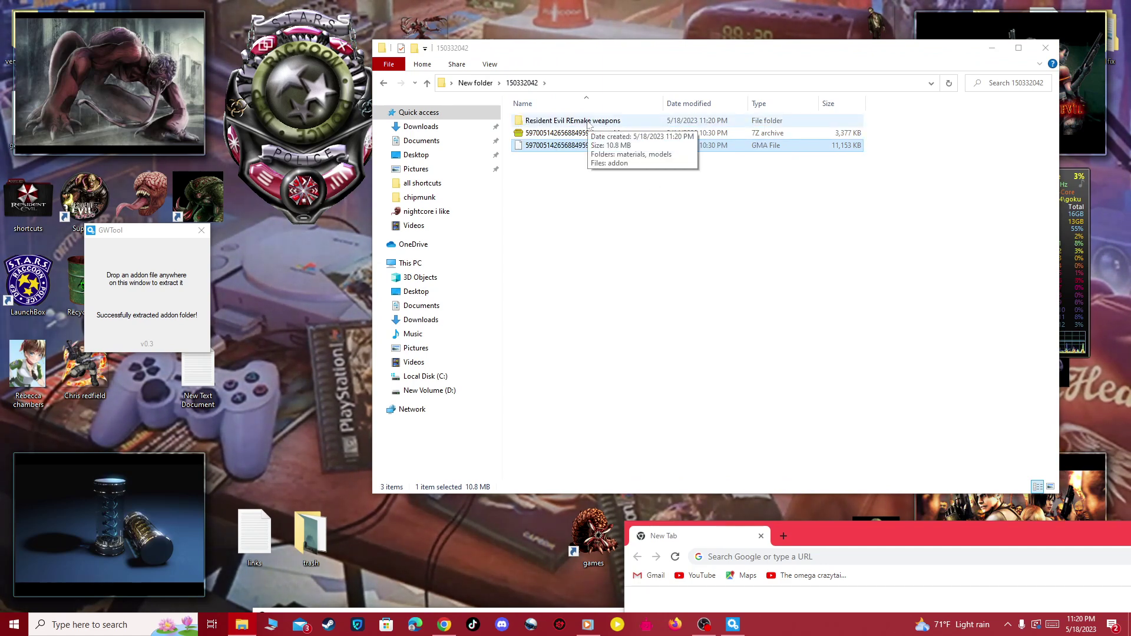
double_click(591, 120)
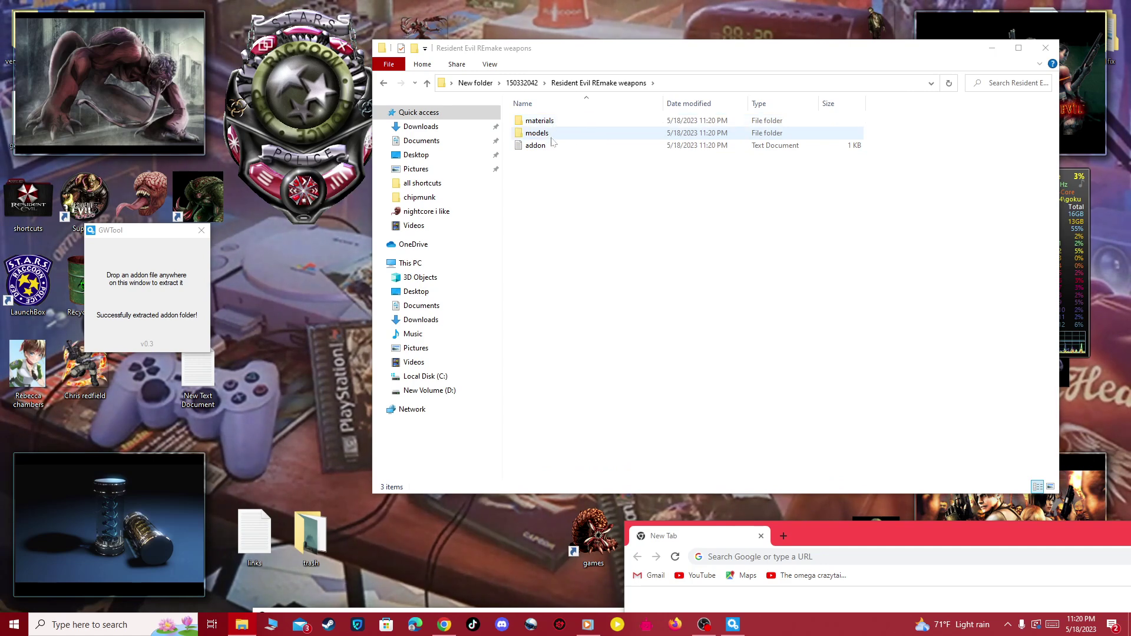
Return to New folder, close GWTool and File Explorer, and move Chrome out of the way of the desktop
left_click(384, 83)
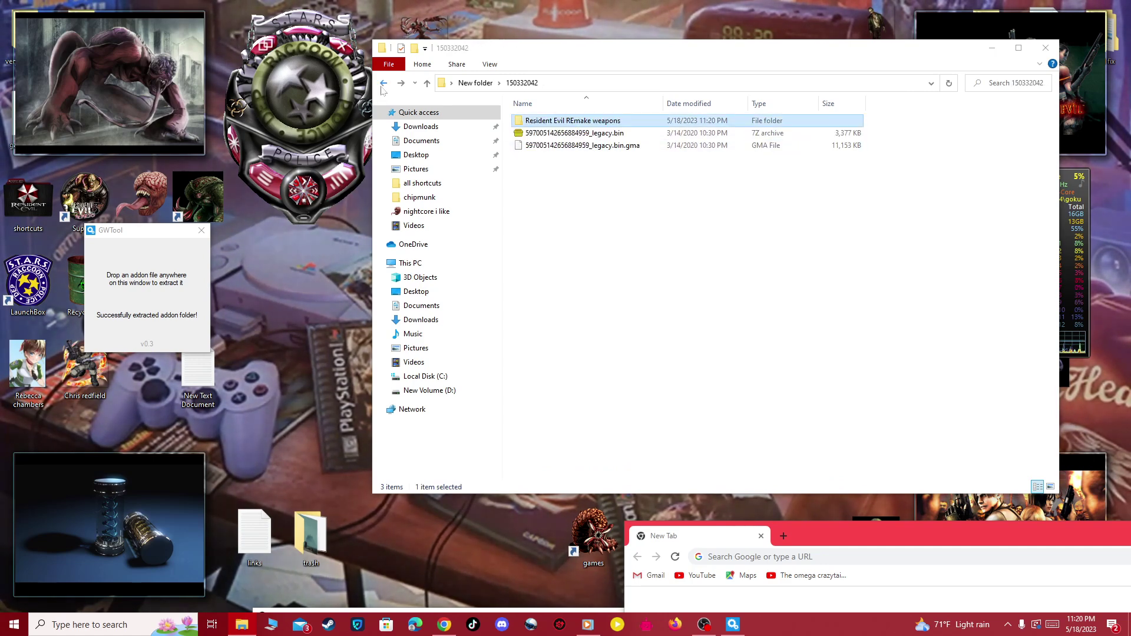
left_click(384, 84)
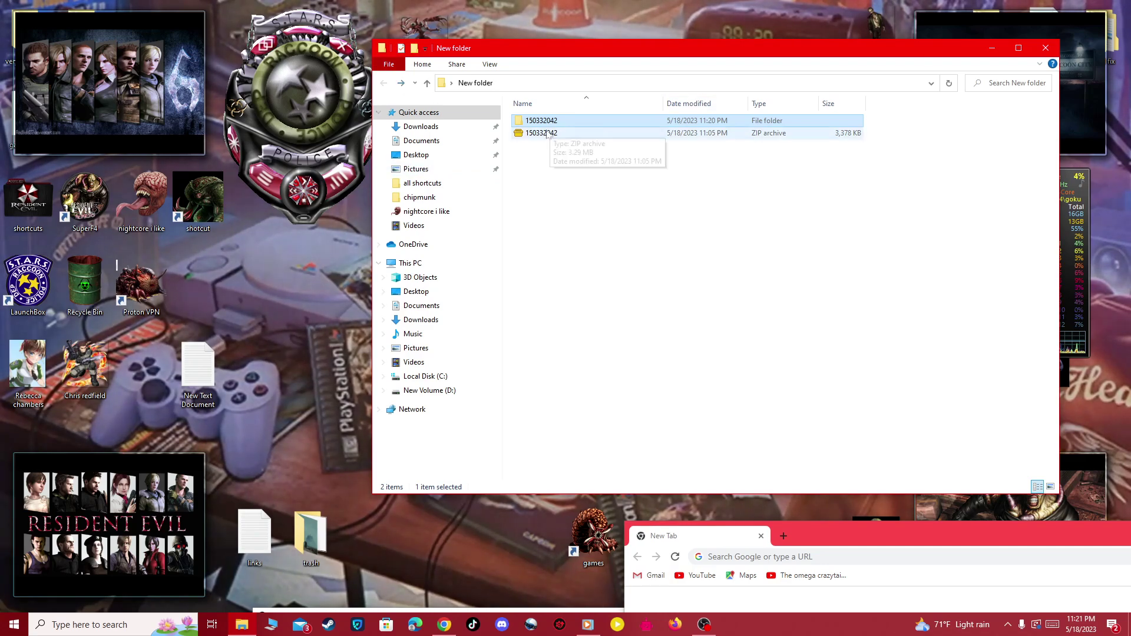
left_click(1044, 48)
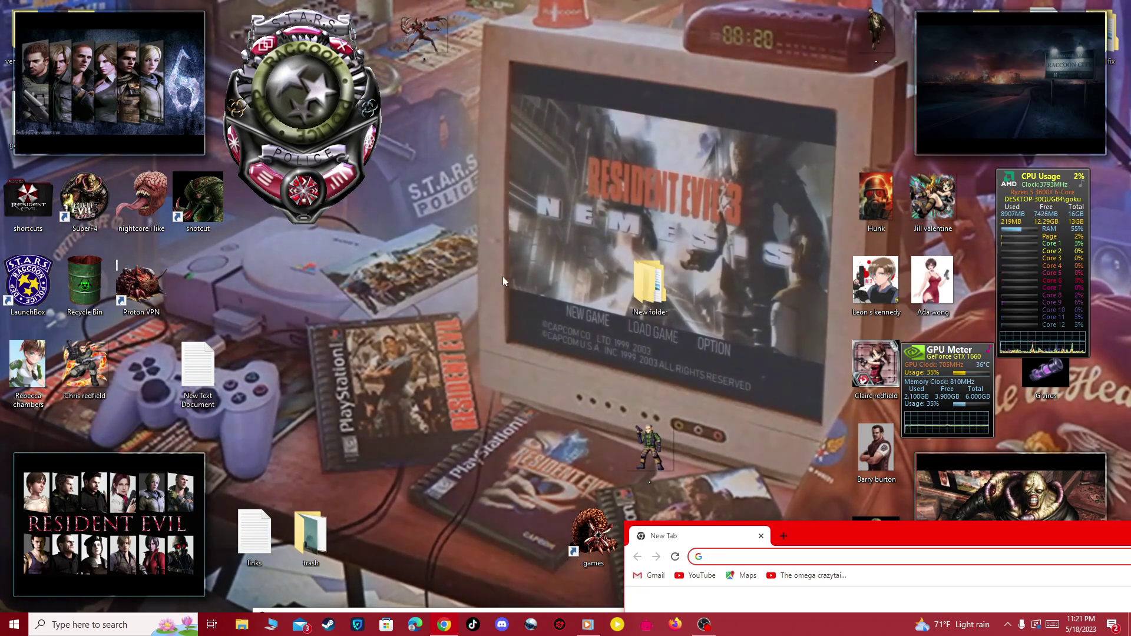
left_click_drag(852, 526, 756, 604)
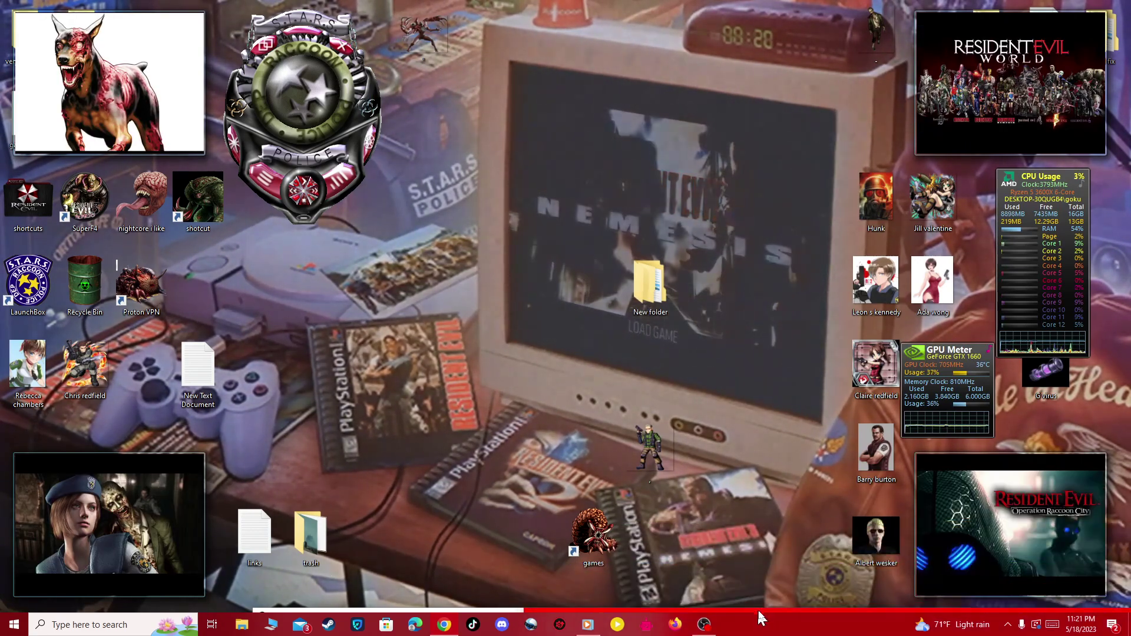